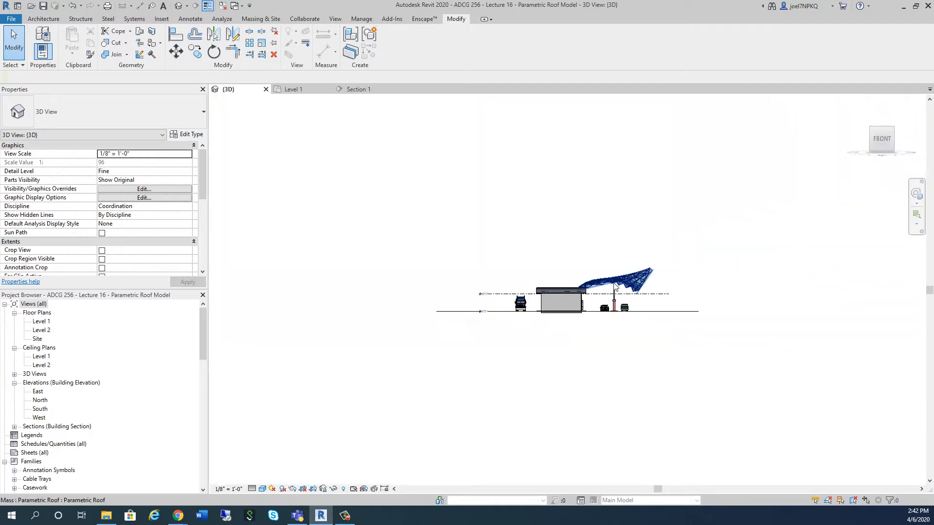
- Align the store roof's overhanging edge with the outer face of the curtain wall mullion below it
{"action": "scroll", "coordinate": [586, 293], "scroll_direction": "up", "scroll_amount": 6}
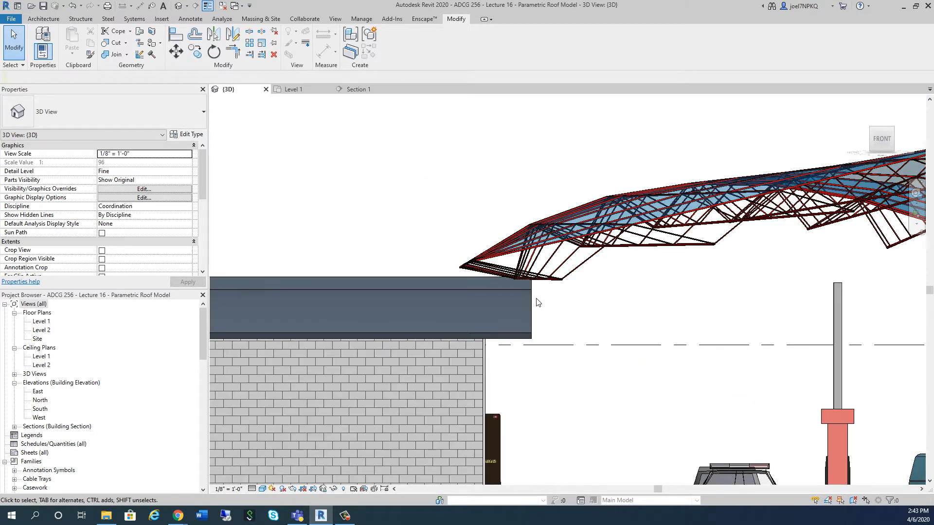
{"action": "left_click", "coordinate": [534, 302]}
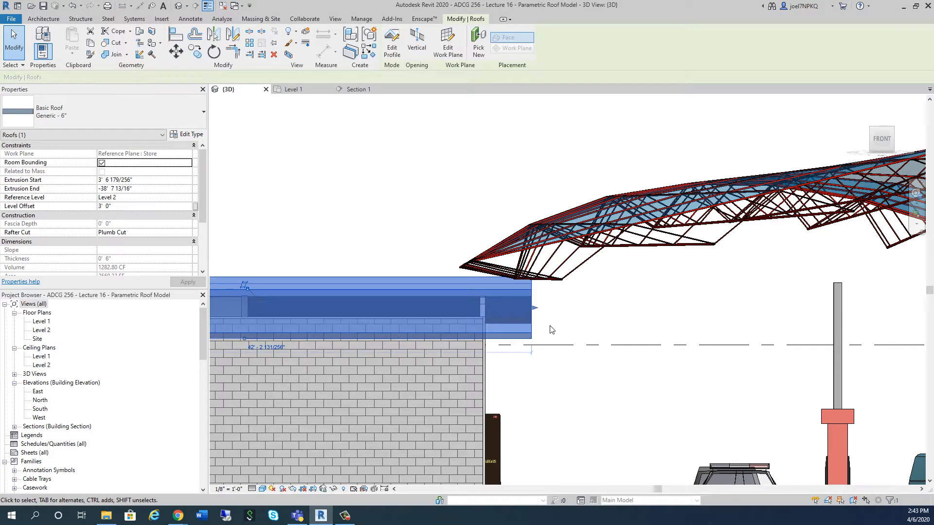
{"action": "scroll", "coordinate": [551, 324], "scroll_direction": "up", "scroll_amount": 3}
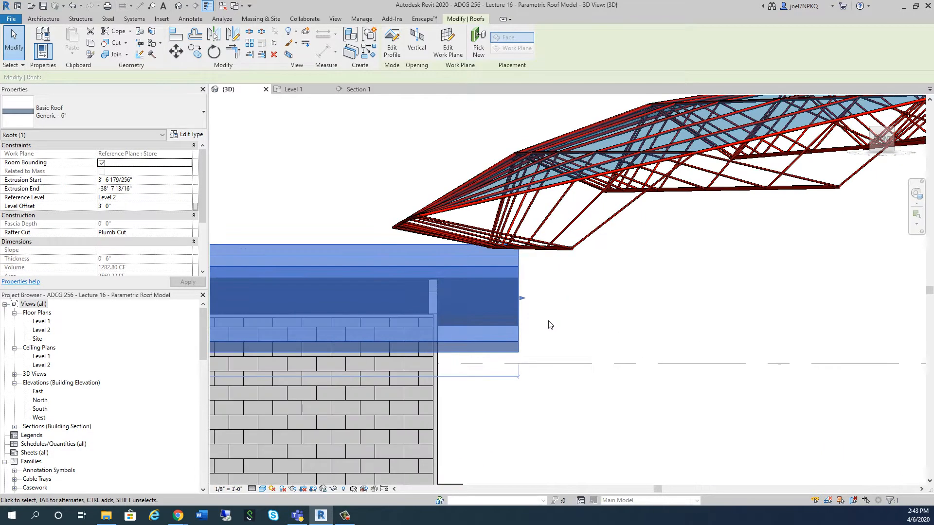
{"action": "left_click", "coordinate": [548, 328]}
{"action": "key", "text": "a"}
{"action": "key", "text": "l"}
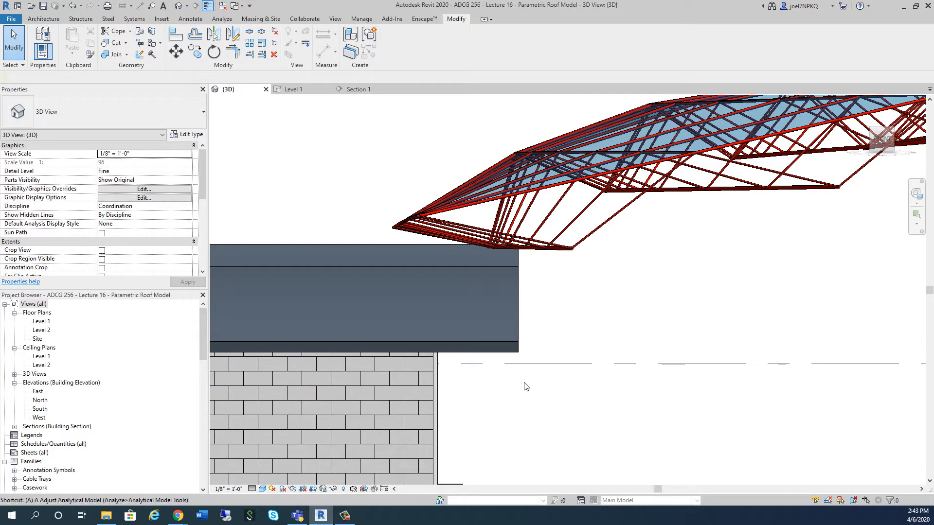
{"action": "left_click", "coordinate": [437, 383]}
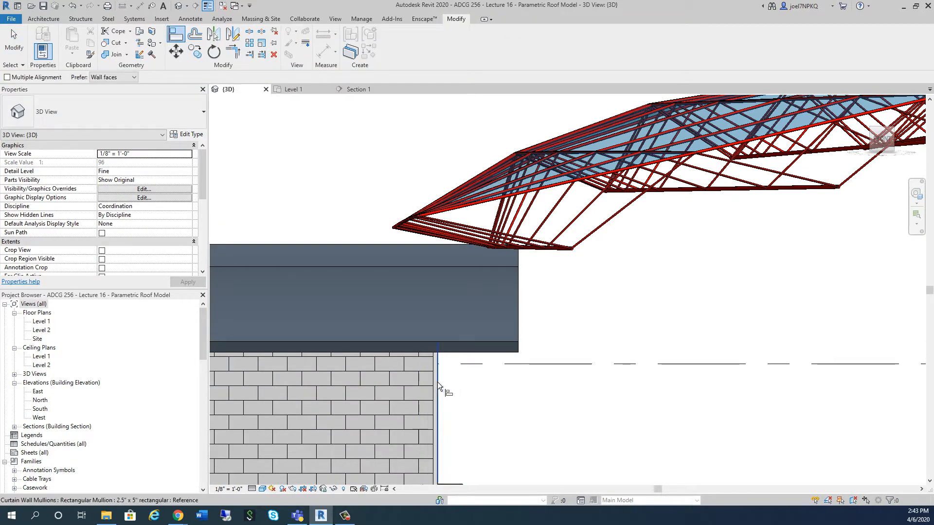
{"action": "left_click", "coordinate": [520, 331]}
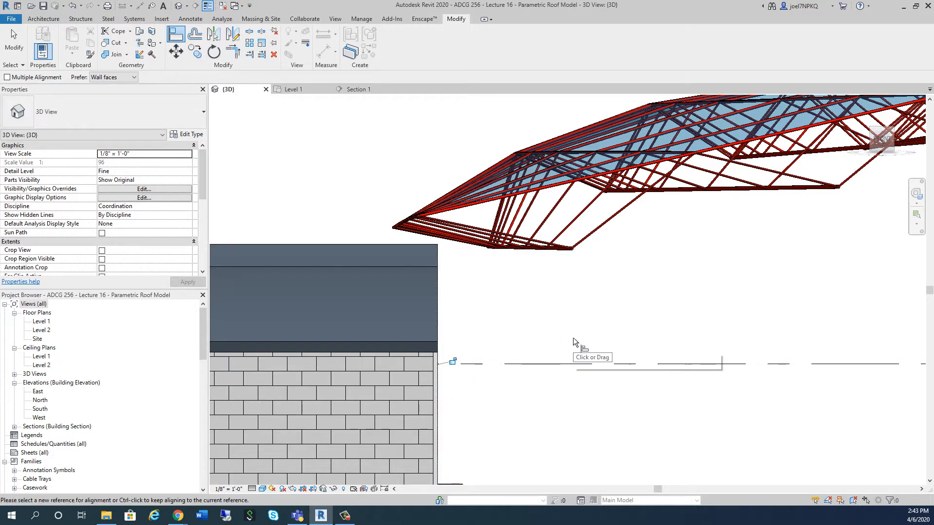
{"action": "key", "text": "Escape"}
{"action": "key", "text": "Escape"}
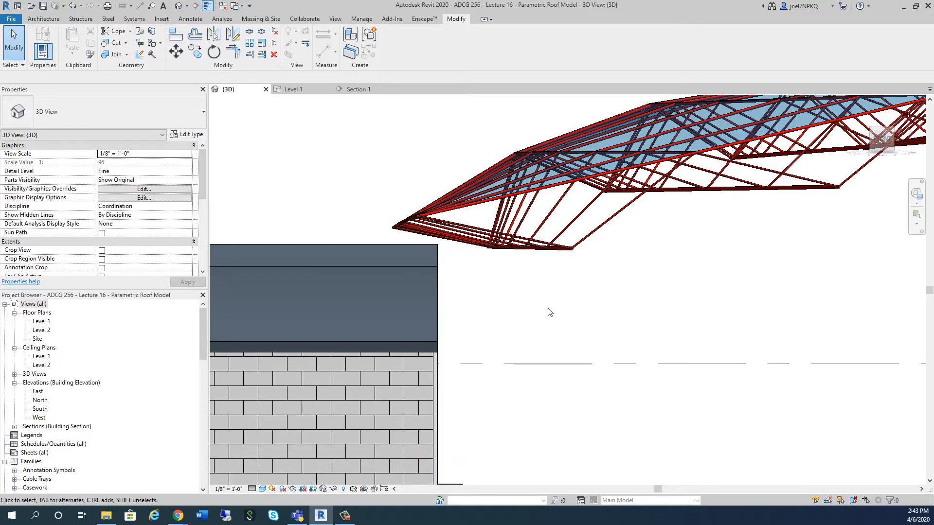
- Examine the trimmed store roof edge above the curtain wall and beneath the canopy truss from the front and at an angle
{"action": "middle_click_drag", "start_coordinate": [550, 313], "coordinate": [620, 338], "text": "shift"}
{"action": "left_click", "coordinate": [878, 141]}
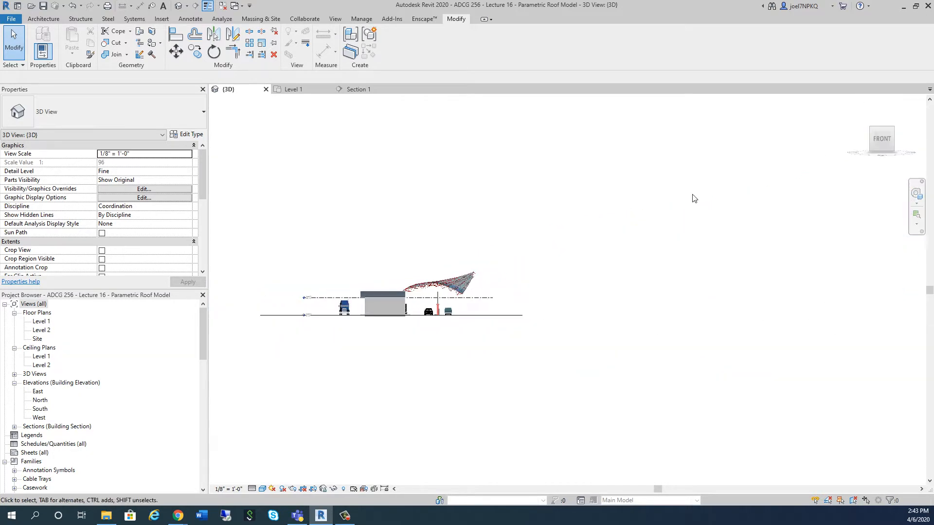
{"action": "scroll", "coordinate": [600, 301], "scroll_direction": "up", "scroll_amount": 8}
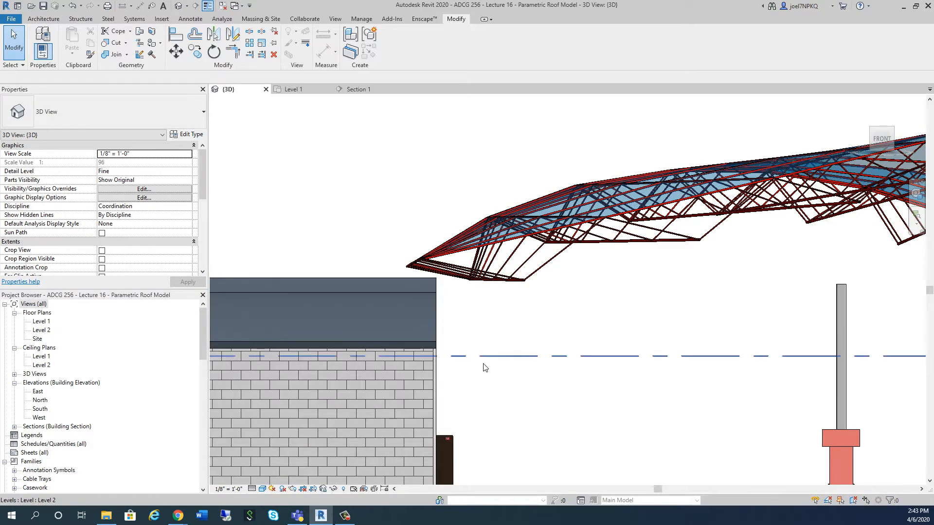
{"action": "middle_click_drag", "start_coordinate": [483, 363], "coordinate": [457, 374], "text": "shift"}
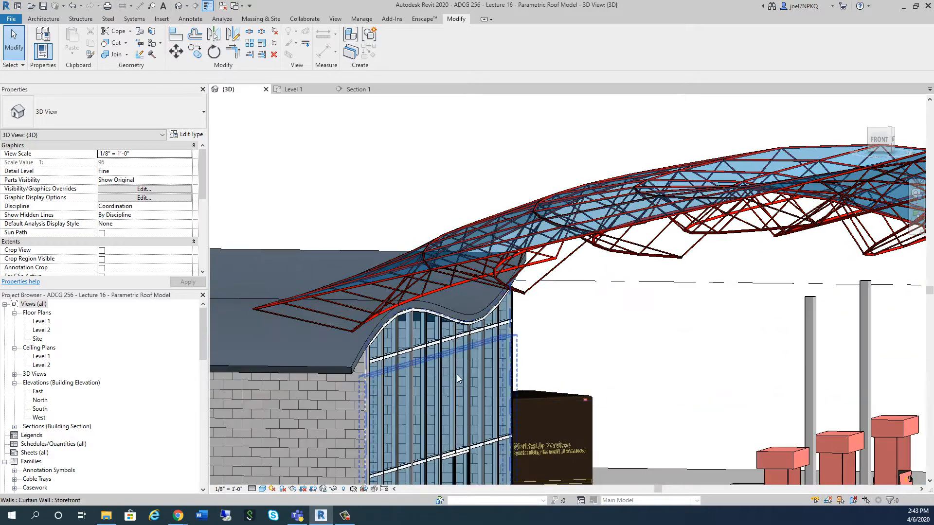
{"action": "scroll", "coordinate": [378, 333], "scroll_direction": "up", "scroll_amount": 3}
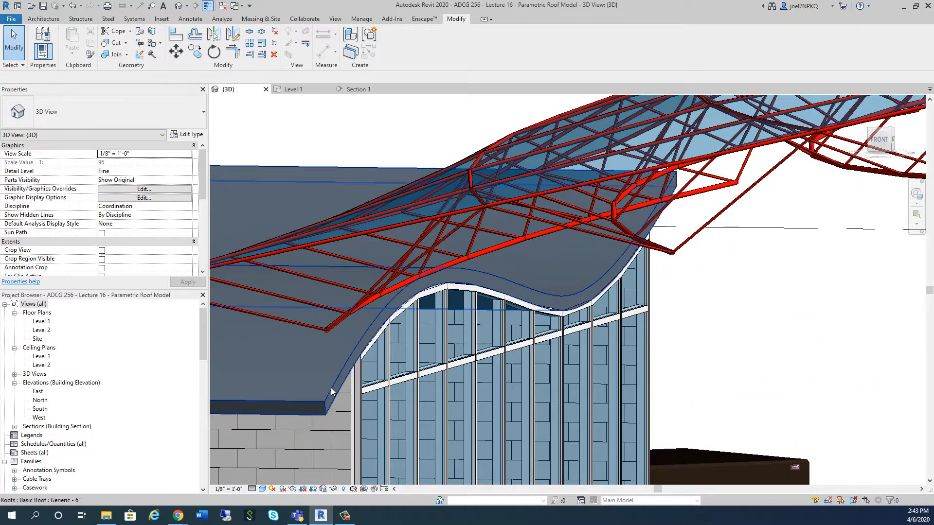
{"action": "scroll", "coordinate": [669, 345], "scroll_direction": "down", "scroll_amount": 3}
{"action": "scroll", "coordinate": [683, 348], "scroll_direction": "down", "scroll_amount": 1}
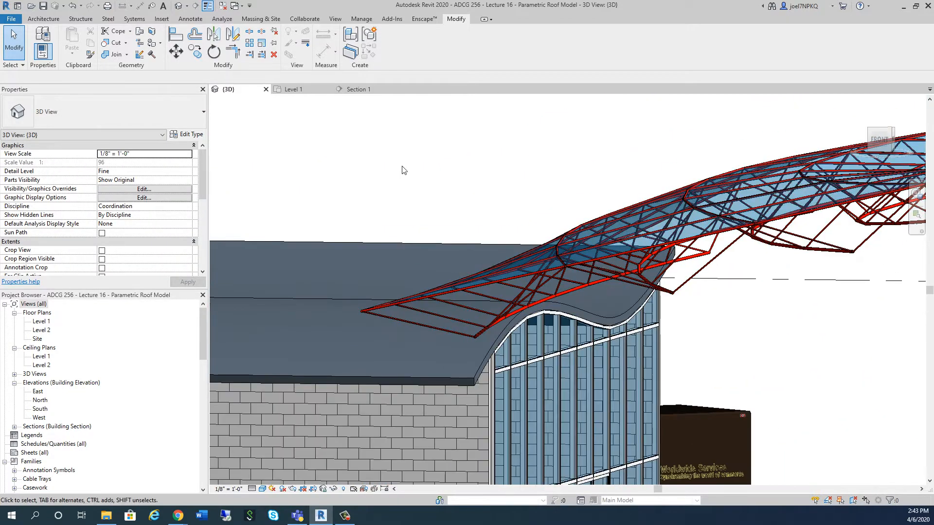
{"action": "left_click", "coordinate": [49, 18]}
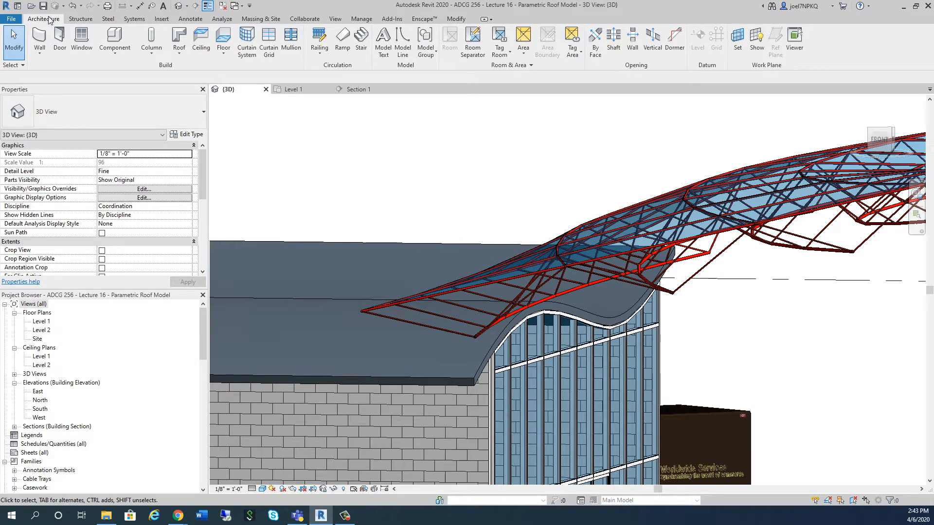
{"action": "left_click", "coordinate": [183, 54]}
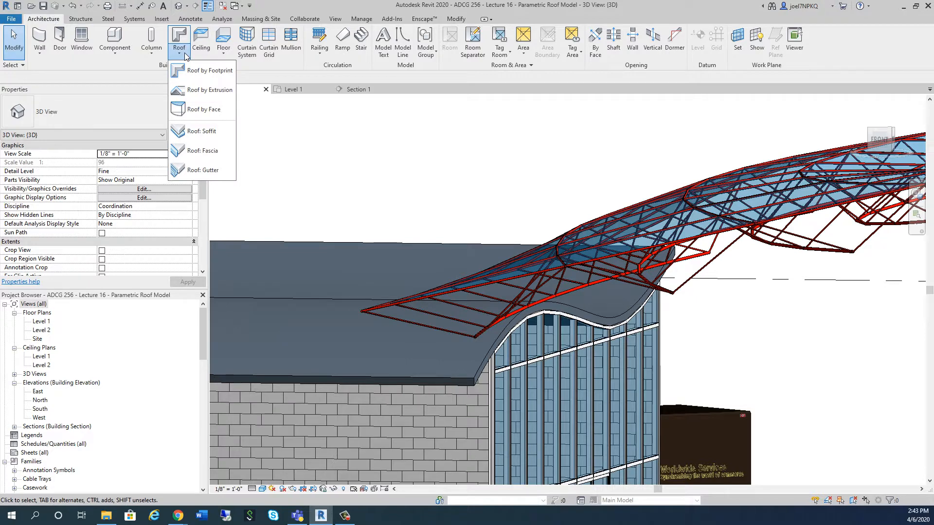
{"action": "left_click", "coordinate": [203, 171]}
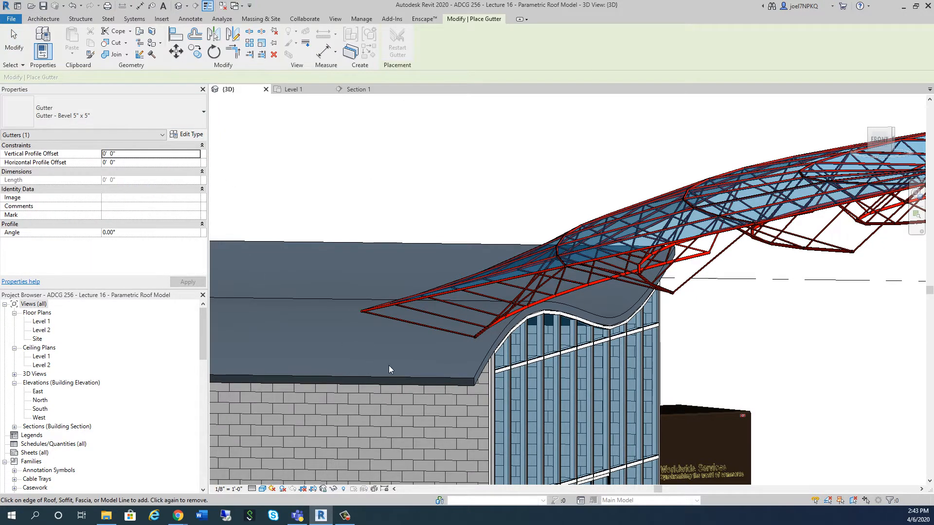
{"action": "scroll", "coordinate": [488, 375], "scroll_direction": "up", "scroll_amount": 3}
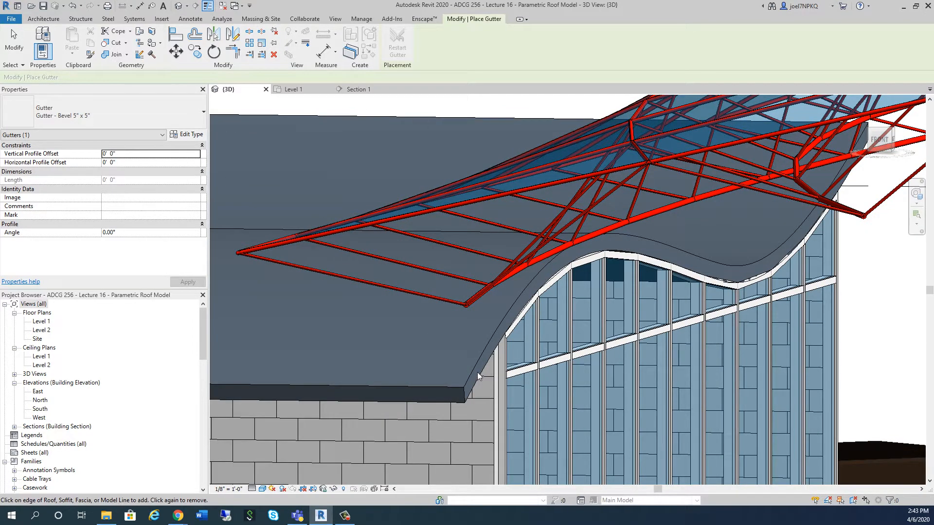
{"action": "key", "text": "Escape"}
{"action": "key", "text": "Escape"}
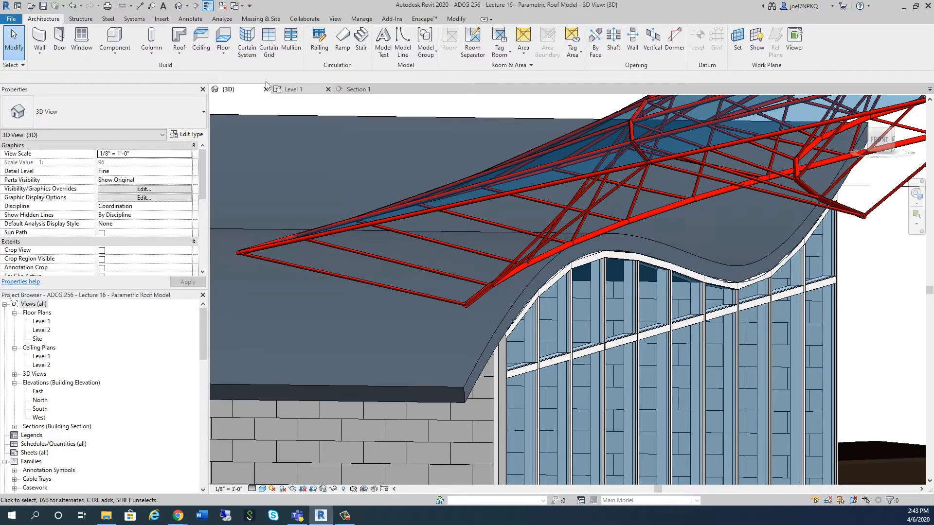
- Place a Bevel 5" x 5" roof gutter along the store roof's straight edge on the front side, above the block wall
{"action": "left_click", "coordinate": [181, 54]}
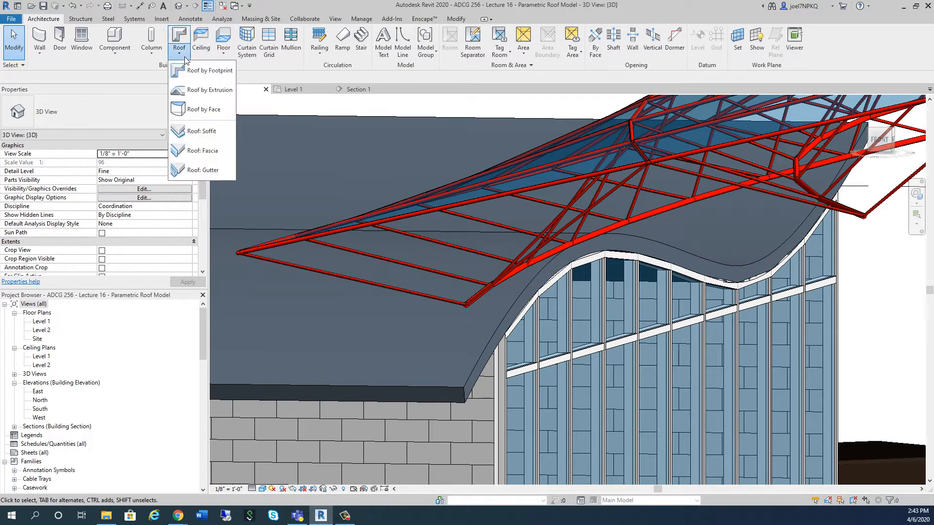
{"action": "left_click", "coordinate": [200, 169]}
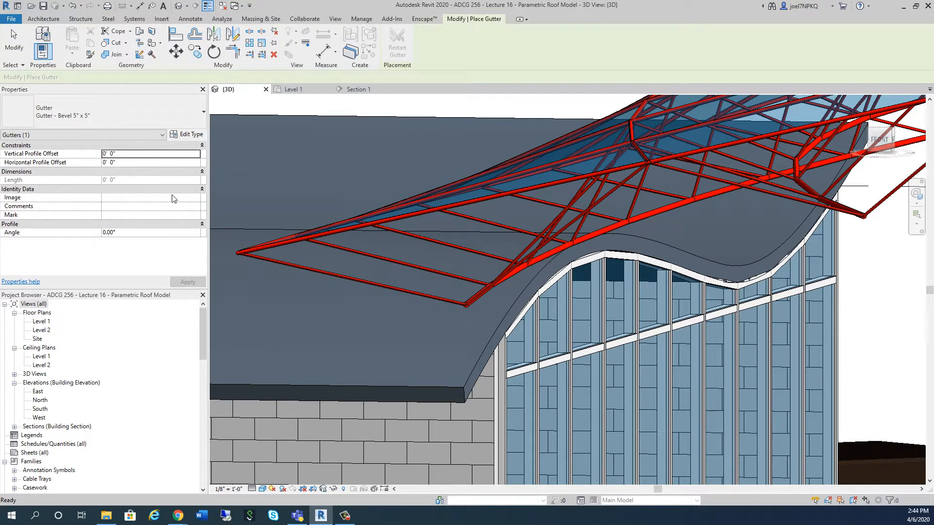
{"action": "scroll", "coordinate": [483, 377], "scroll_direction": "down", "scroll_amount": 3}
{"action": "left_click", "coordinate": [451, 386]}
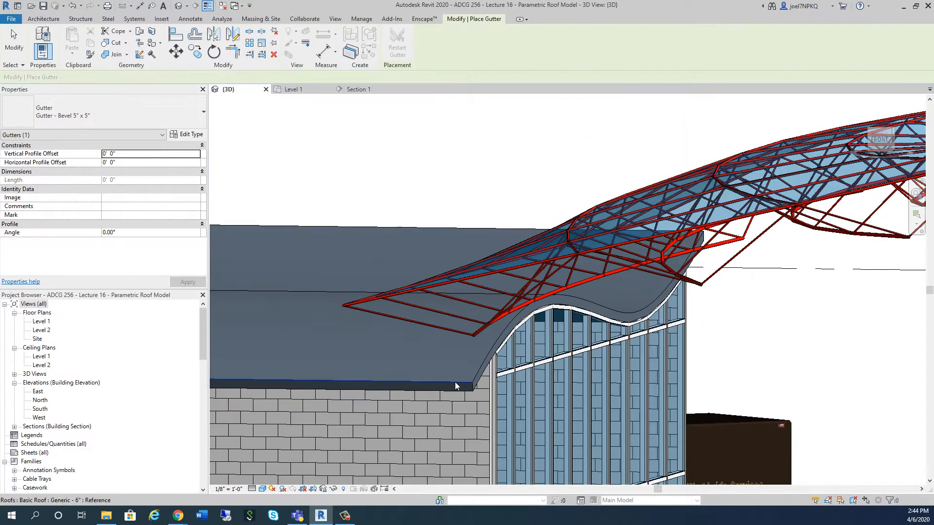
{"action": "scroll", "coordinate": [451, 390], "scroll_direction": "up", "scroll_amount": 5}
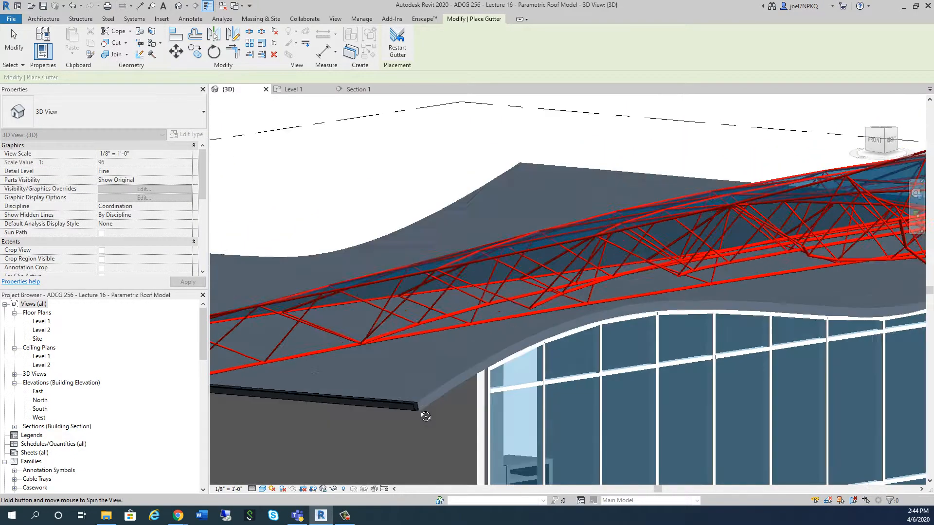
{"action": "scroll", "coordinate": [401, 419], "scroll_direction": "up", "scroll_amount": 5}
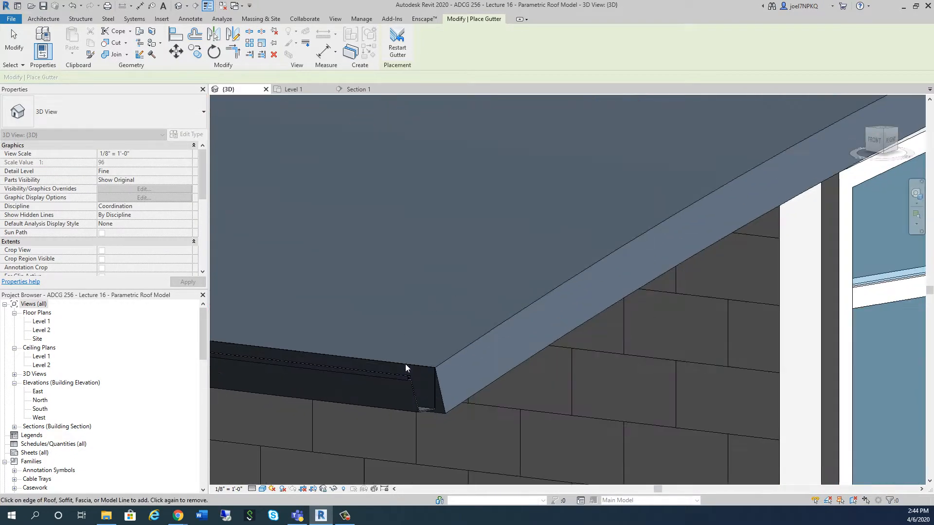
- Examine the store roof's opposite straight edge and its curved edge from the left and back, and end gutter placement
{"action": "scroll", "coordinate": [417, 390], "scroll_direction": "down", "scroll_amount": 8}
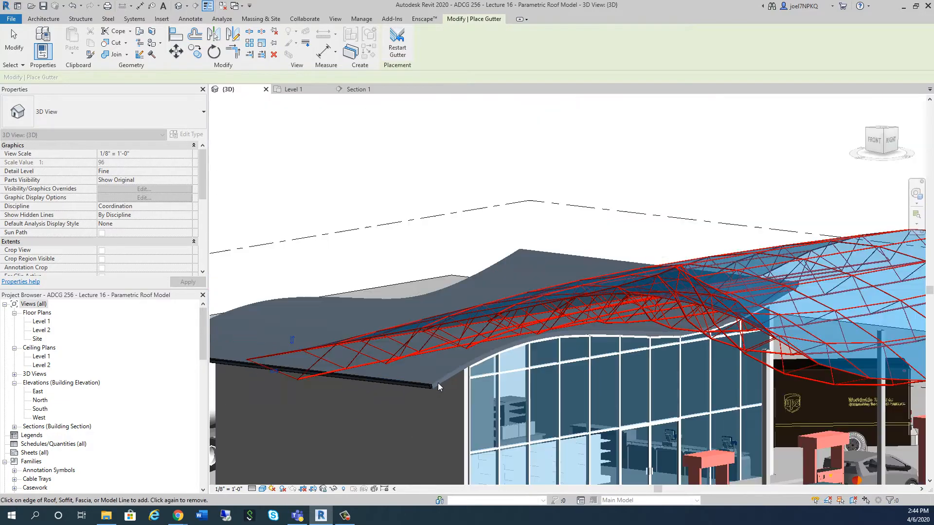
{"action": "middle_click_drag", "start_coordinate": [421, 383], "coordinate": [501, 387], "text": "shift"}
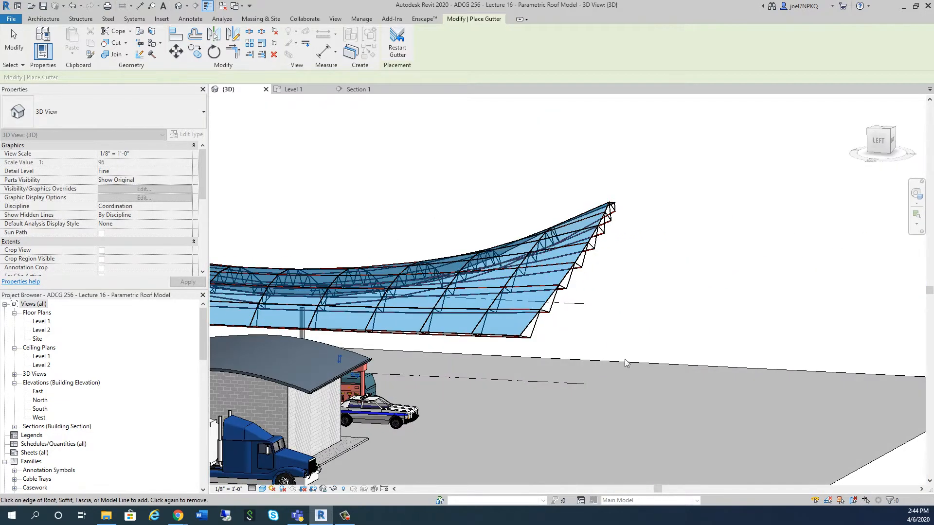
{"action": "scroll", "coordinate": [502, 388], "scroll_direction": "down", "scroll_amount": 5}
{"action": "scroll", "coordinate": [501, 388], "scroll_direction": "up", "scroll_amount": 8}
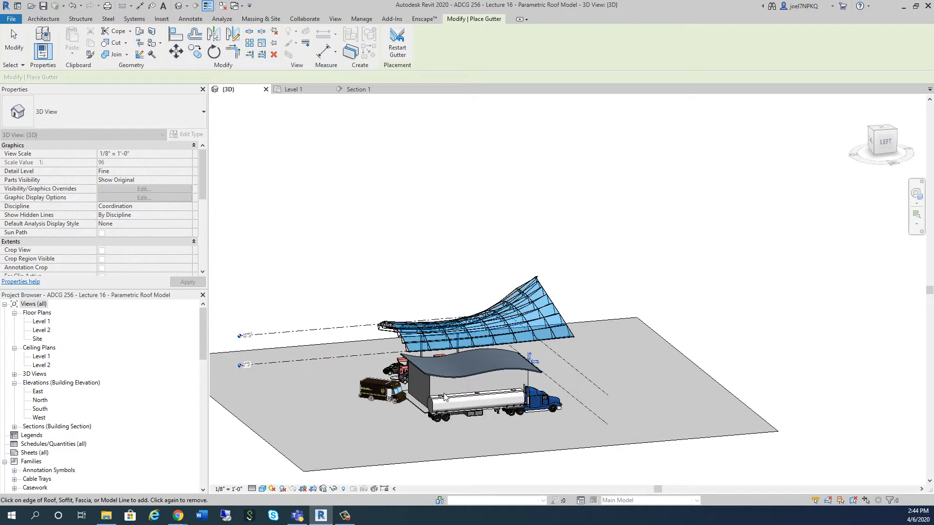
{"action": "scroll", "coordinate": [373, 335], "scroll_direction": "up", "scroll_amount": 4}
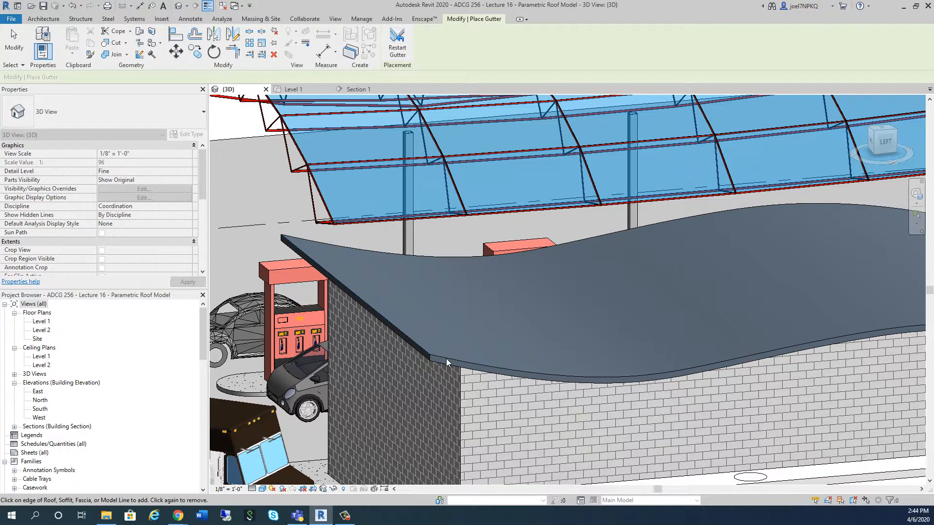
{"action": "scroll", "coordinate": [457, 368], "scroll_direction": "down", "scroll_amount": 8}
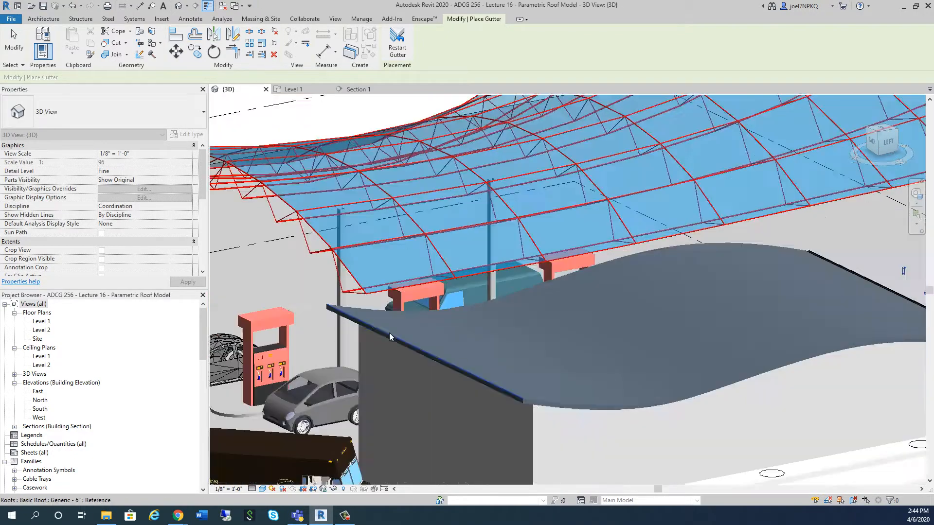
{"action": "scroll", "coordinate": [530, 382], "scroll_direction": "up", "scroll_amount": 5}
{"action": "scroll", "coordinate": [501, 385], "scroll_direction": "down", "scroll_amount": 1}
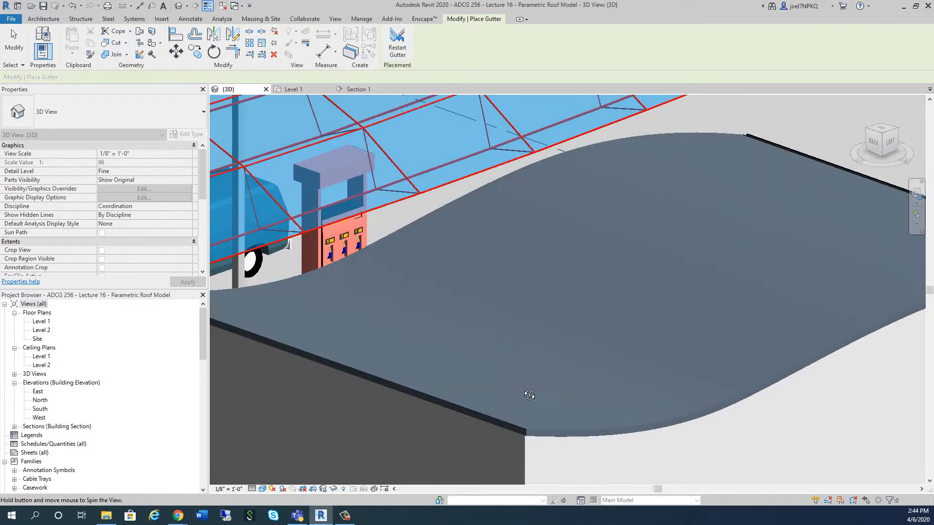
{"action": "scroll", "coordinate": [527, 394], "scroll_direction": "up", "scroll_amount": 1}
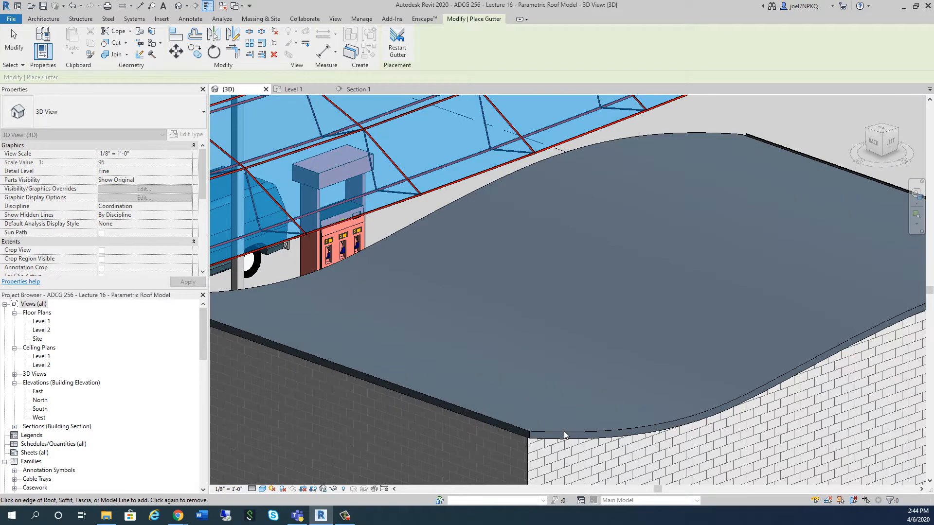
{"action": "scroll", "coordinate": [565, 431], "scroll_direction": "down", "scroll_amount": 5}
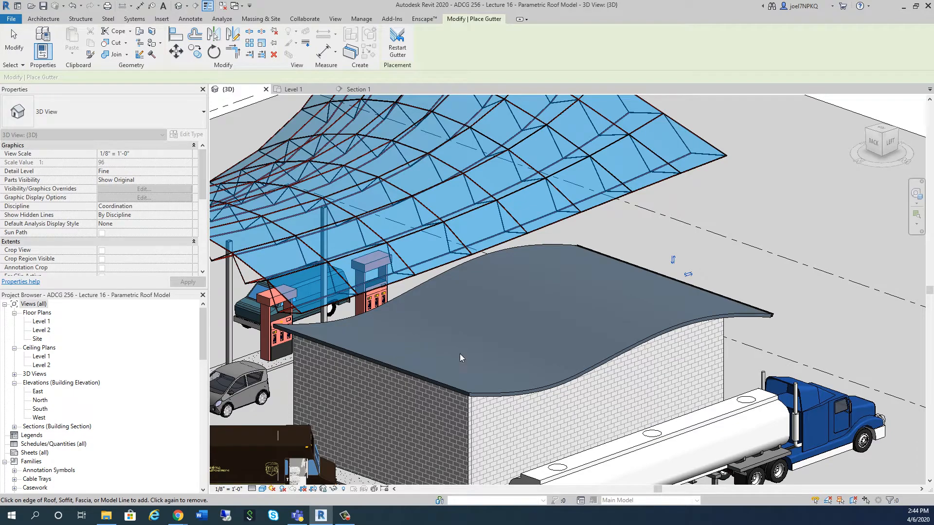
{"action": "middle_click_drag", "start_coordinate": [559, 383], "coordinate": [455, 276], "text": "shift"}
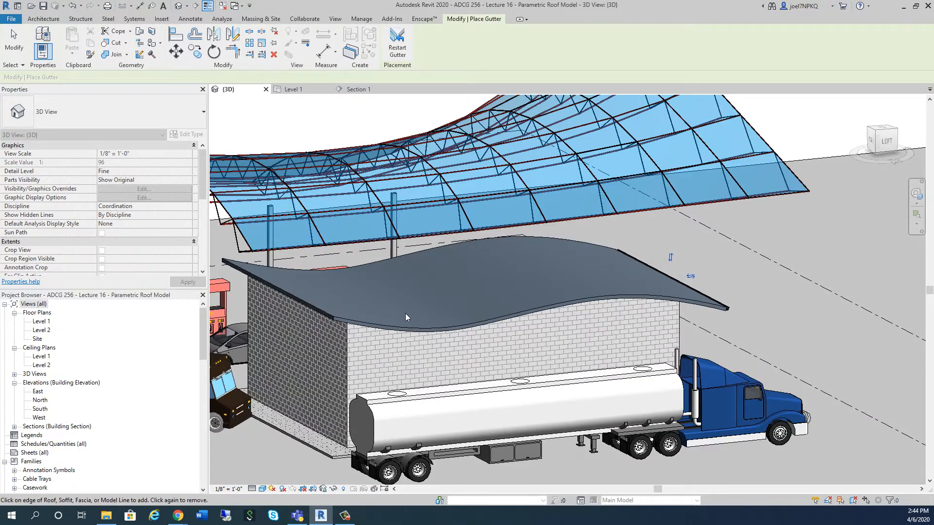
{"action": "scroll", "coordinate": [405, 317], "scroll_direction": "up", "scroll_amount": 3}
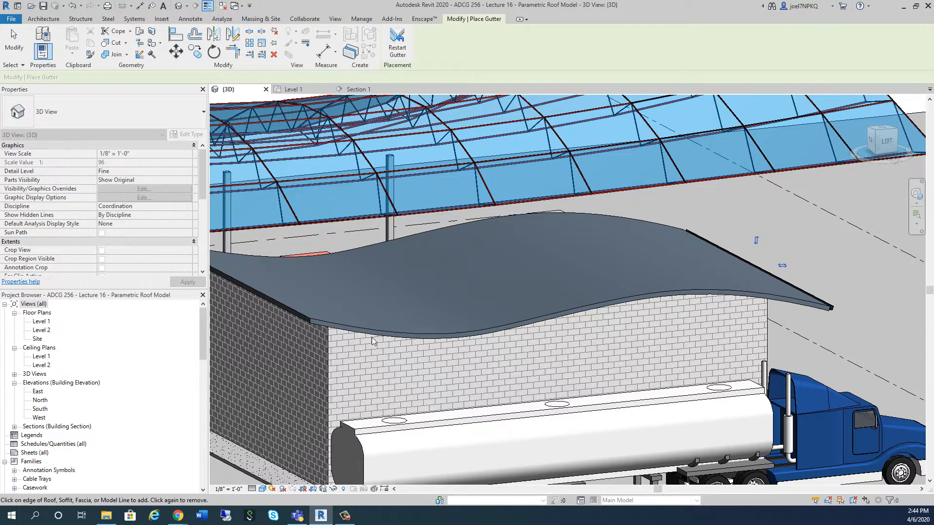
{"action": "scroll", "coordinate": [373, 341], "scroll_direction": "up", "scroll_amount": 3}
{"action": "mouse_move", "coordinate": [373, 340]}
{"action": "middle_mouse_down", "text": "shift"}
{"action": "mouse_move", "coordinate": [315, 367]}
{"action": "mouse_move", "coordinate": [441, 425]}
{"action": "middle_mouse_up", "text": "shift"}
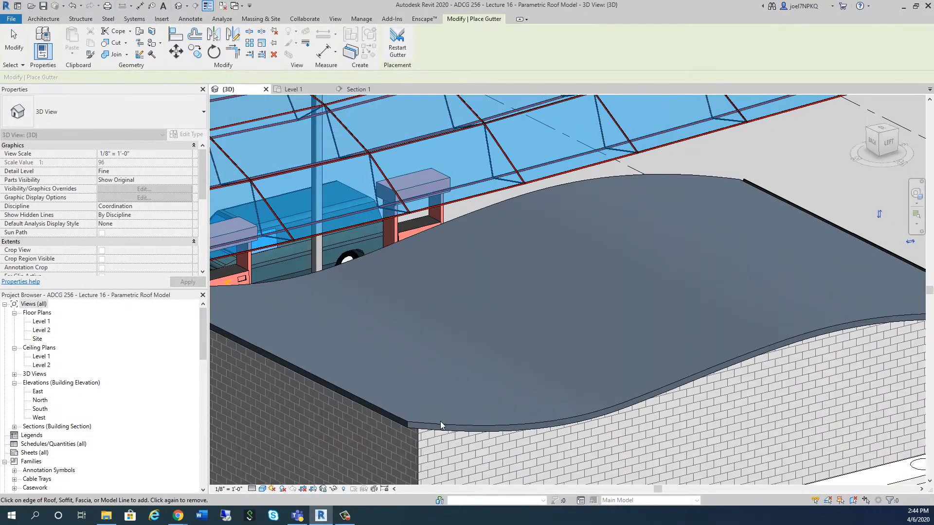
{"action": "key", "text": "Escape"}
{"action": "key", "text": "Escape"}
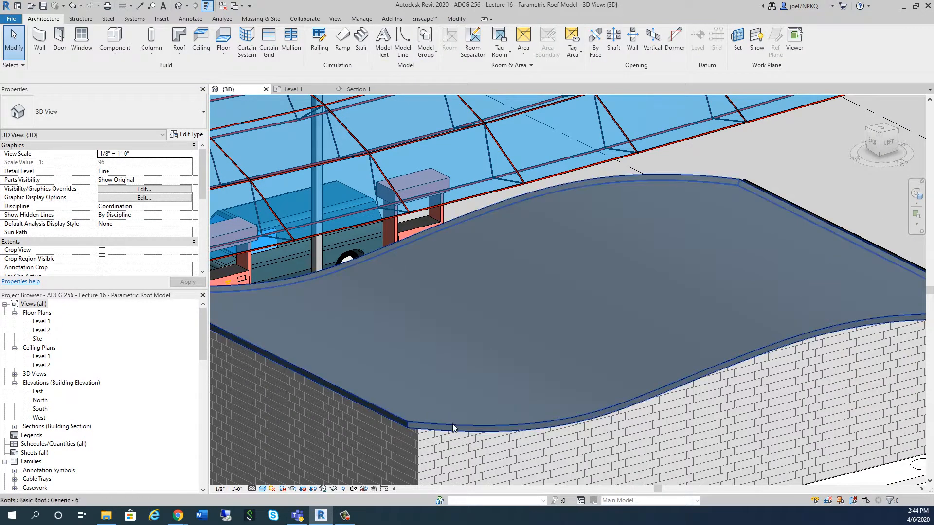
{"action": "scroll", "coordinate": [581, 371], "scroll_direction": "down", "scroll_amount": 5}
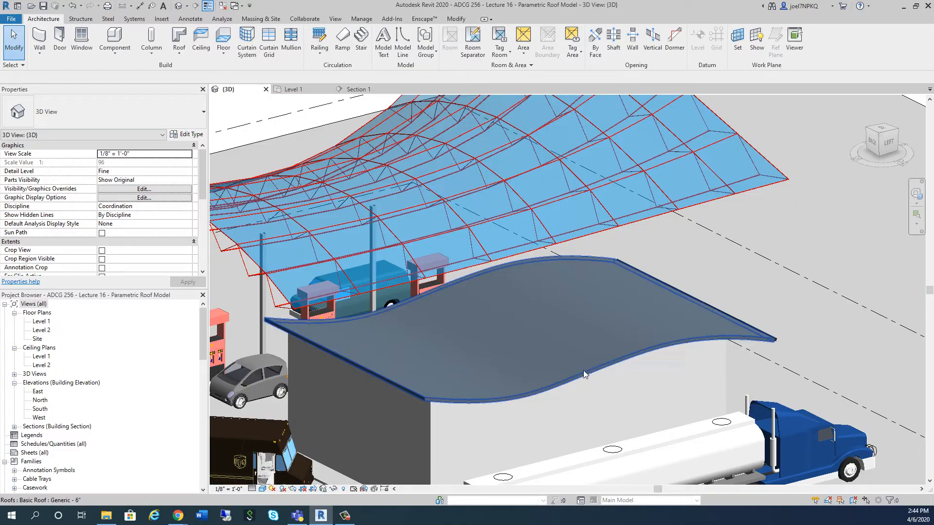
- Set the two canopy columns at the pump island to Top Level Level 2 with a Top Offset of 10' 0"
{"action": "middle_click_drag", "start_coordinate": [581, 371], "coordinate": [722, 405], "text": "shift"}
{"action": "middle_click_drag", "start_coordinate": [784, 405], "coordinate": [628, 375], "text": "shift"}
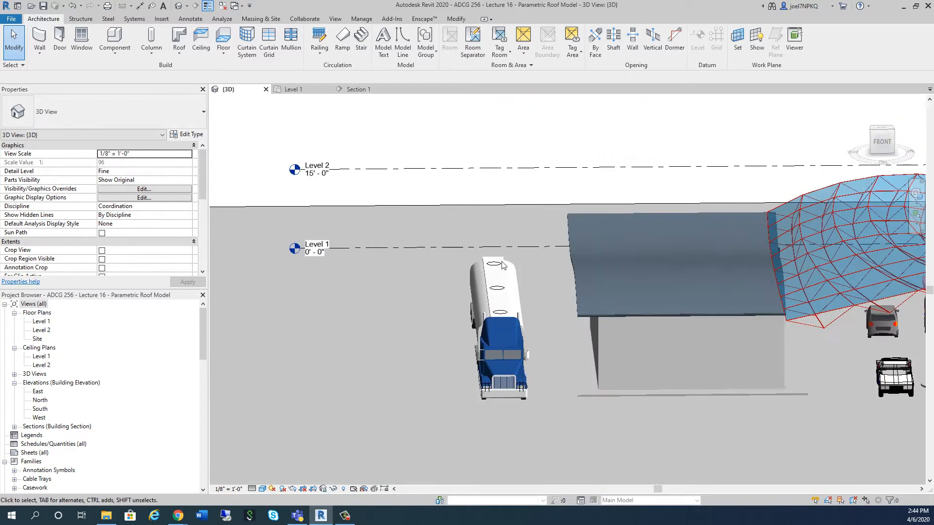
{"action": "left_click", "coordinate": [358, 91]}
{"action": "scroll", "coordinate": [518, 340], "scroll_direction": "up", "scroll_amount": 3}
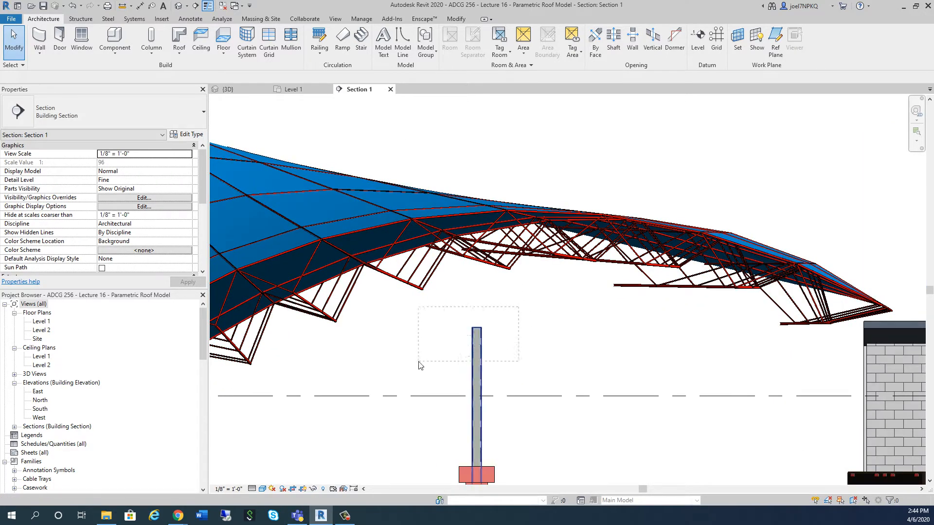
{"action": "left_click_drag", "start_coordinate": [420, 362], "coordinate": [419, 362]}
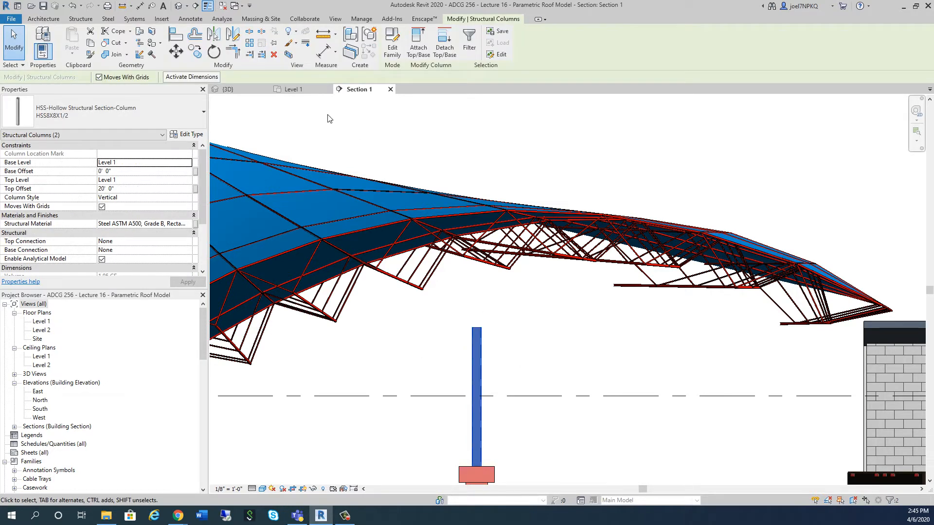
{"action": "left_click", "coordinate": [227, 89]}
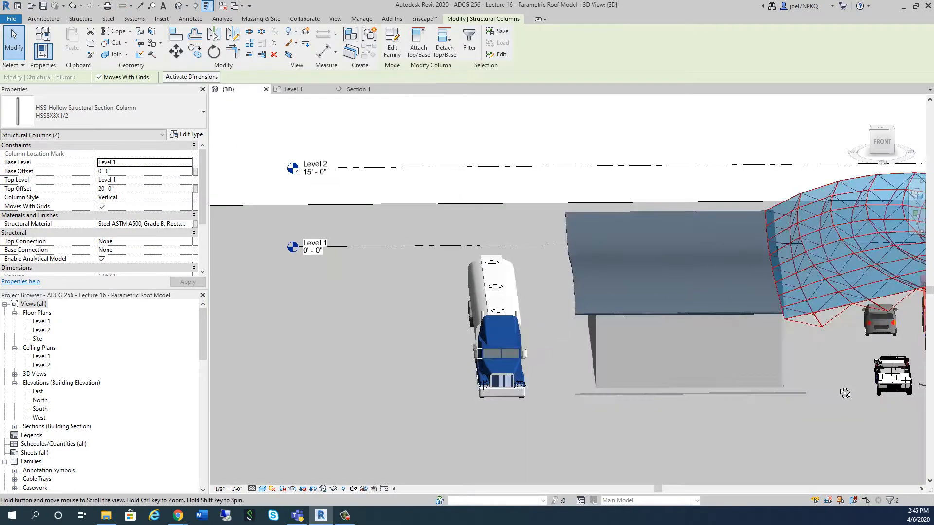
{"action": "middle_click_drag", "start_coordinate": [845, 393], "coordinate": [749, 392], "text": "shift"}
{"action": "scroll", "coordinate": [630, 351], "scroll_direction": "down", "scroll_amount": 5}
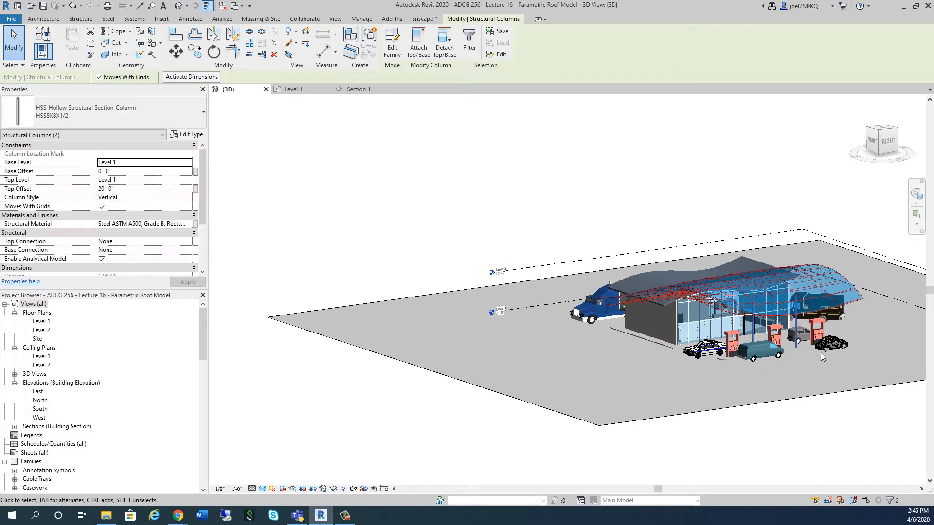
{"action": "scroll", "coordinate": [821, 354], "scroll_direction": "up", "scroll_amount": 5}
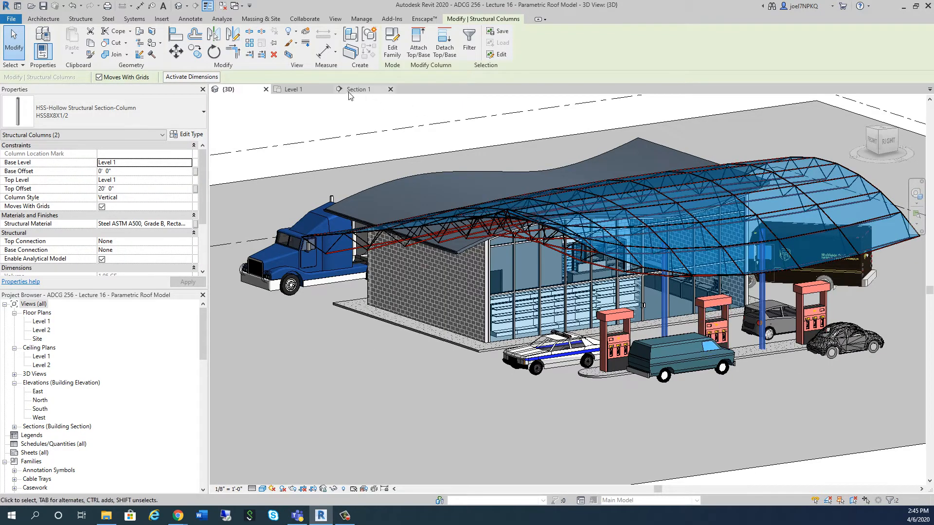
{"action": "left_click", "coordinate": [358, 90]}
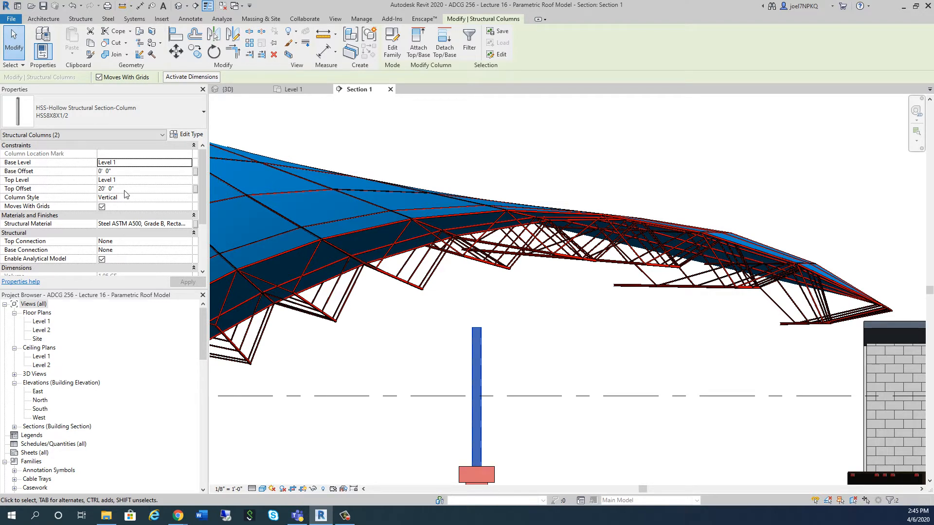
{"action": "left_click", "coordinate": [189, 181]}
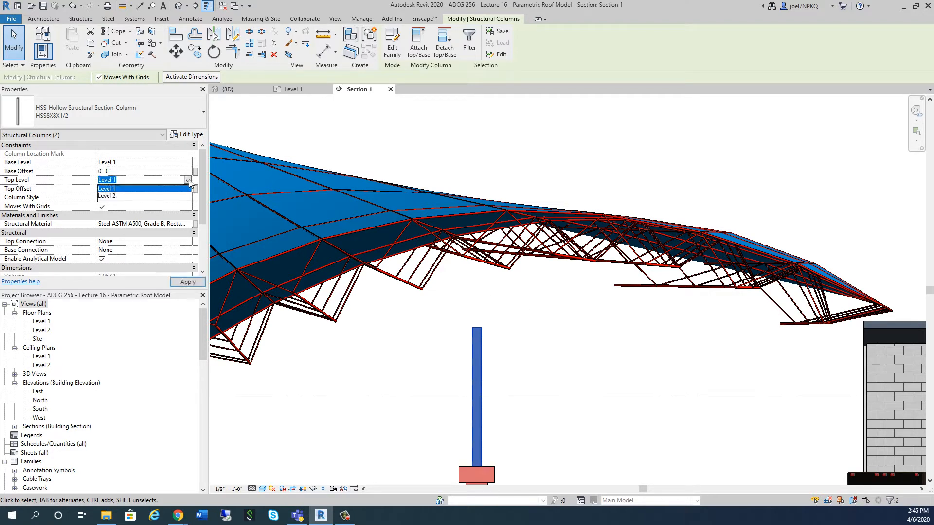
{"action": "left_click", "coordinate": [145, 196]}
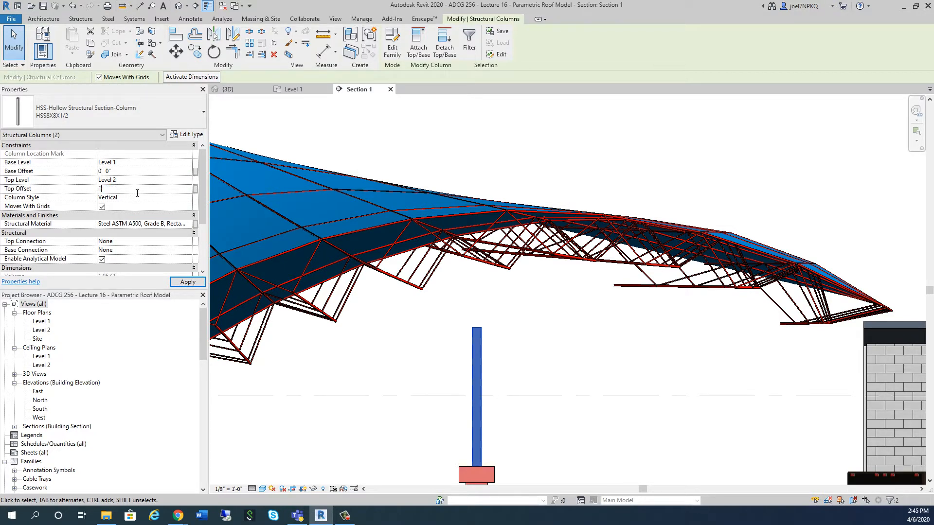
{"action": "left_click", "coordinate": [194, 282]}
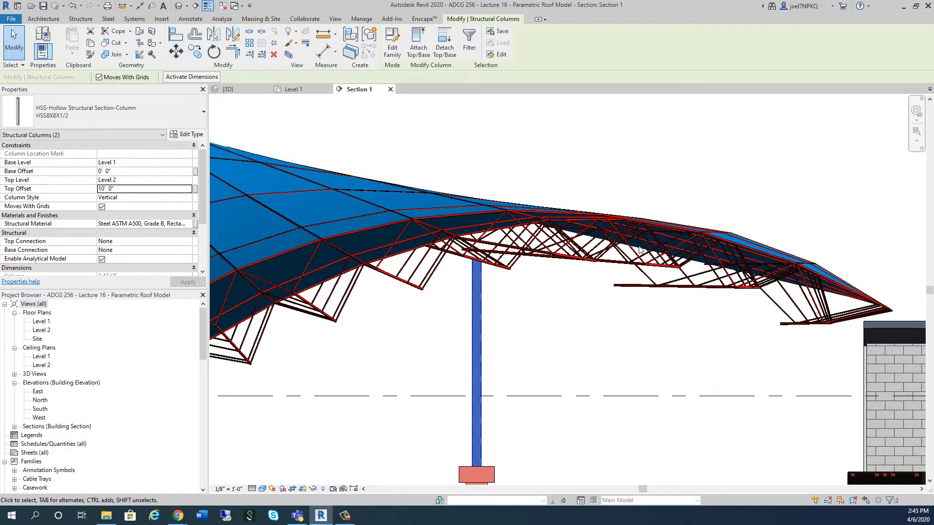
- Examine where the raised column tops meet the canopy truss in section and 3D, and open the Level 1 floor plan
{"action": "scroll", "coordinate": [667, 339], "scroll_direction": "down", "scroll_amount": 5}
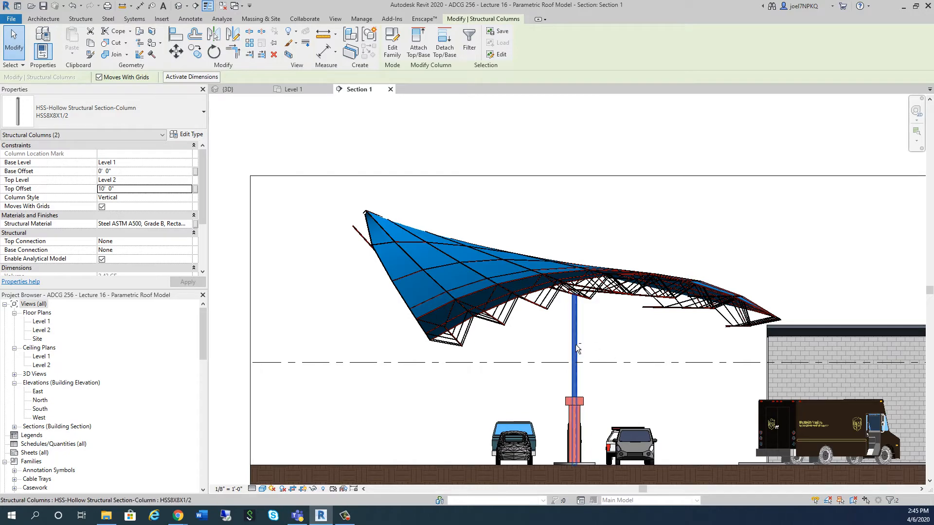
{"action": "middle_click_drag", "start_coordinate": [584, 351], "coordinate": [603, 362]}
{"action": "left_click", "coordinate": [240, 90]}
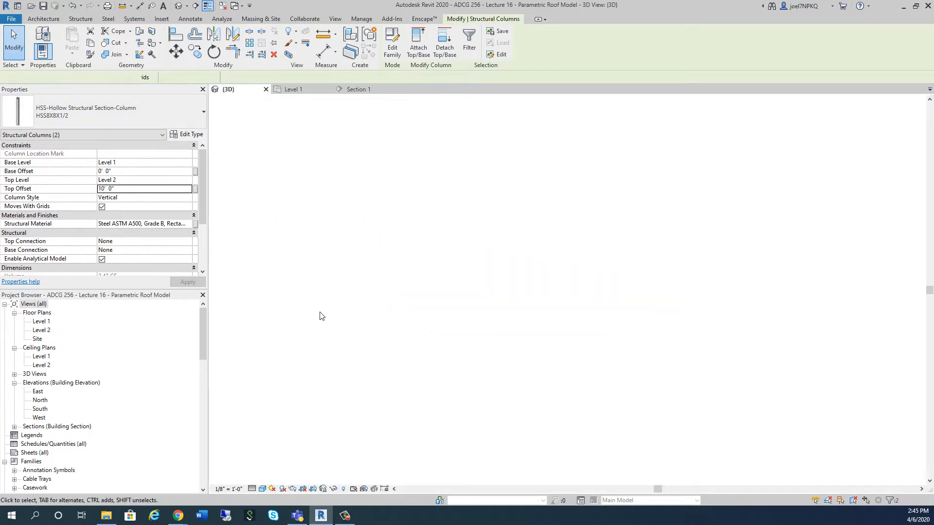
{"action": "middle_click_drag", "start_coordinate": [321, 316], "coordinate": [473, 380], "text": "shift"}
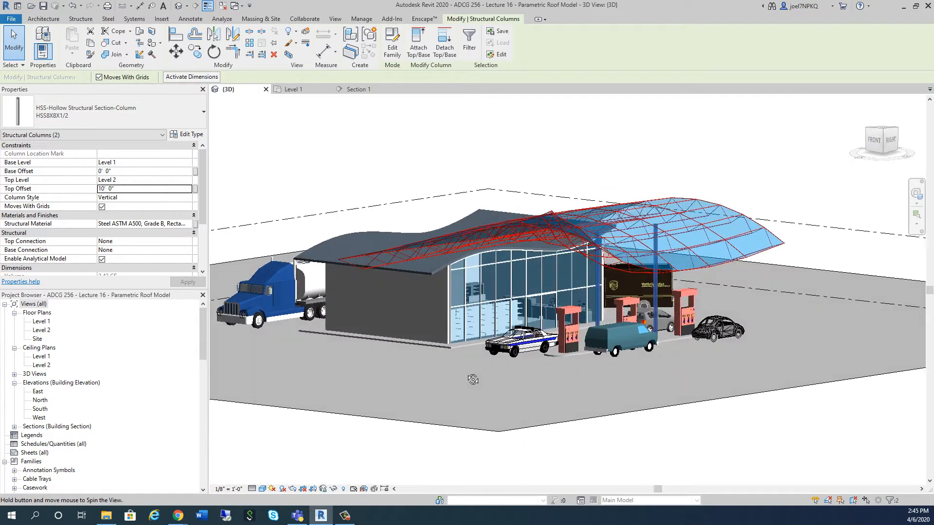
{"action": "scroll", "coordinate": [712, 334], "scroll_direction": "up", "scroll_amount": 2}
{"action": "middle_click_drag", "start_coordinate": [711, 333], "coordinate": [509, 191], "text": "shift"}
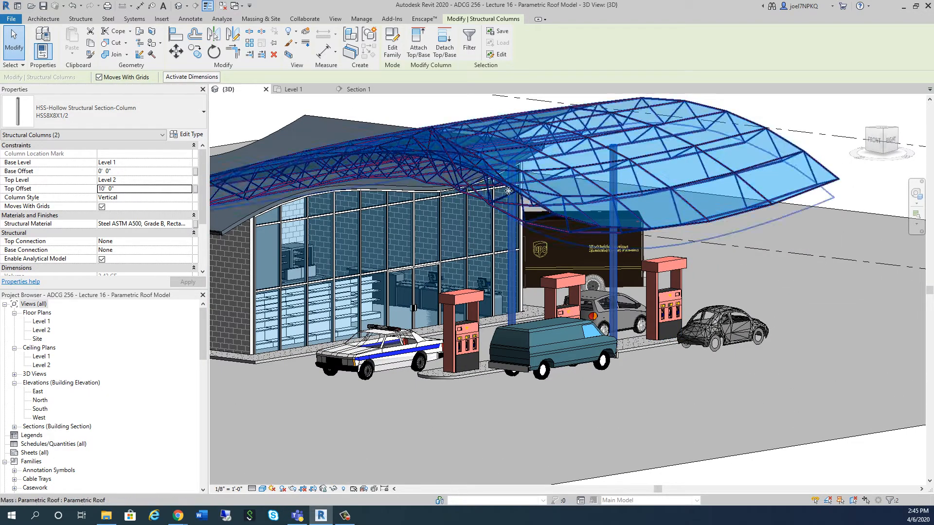
{"action": "left_click", "coordinate": [856, 181]}
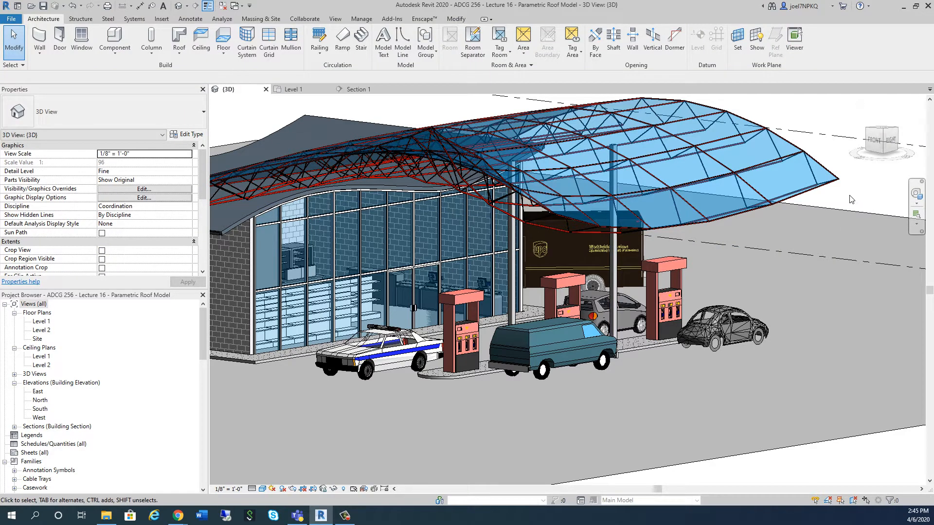
{"action": "middle_click_drag", "start_coordinate": [852, 195], "coordinate": [533, 188], "text": "shift"}
{"action": "scroll", "coordinate": [533, 188], "scroll_direction": "up", "scroll_amount": 6}
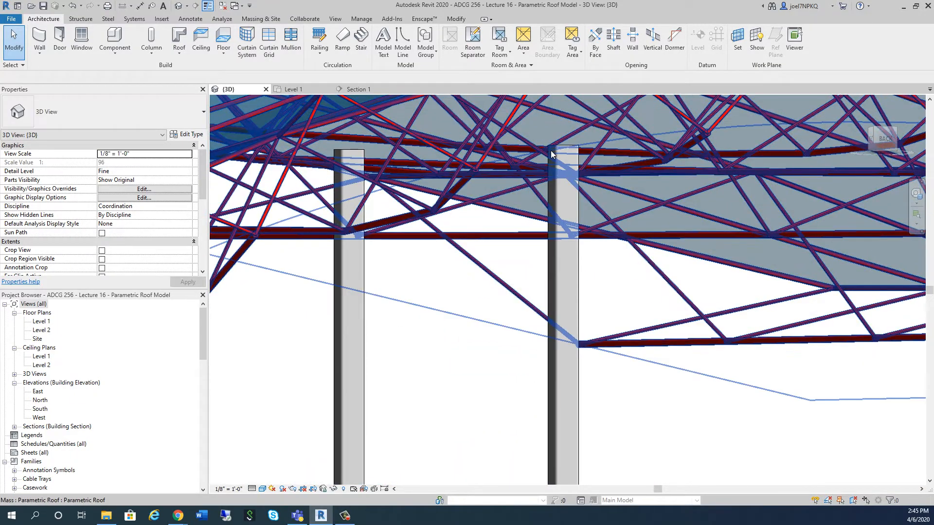
{"action": "scroll", "coordinate": [546, 287], "scroll_direction": "down", "scroll_amount": 6}
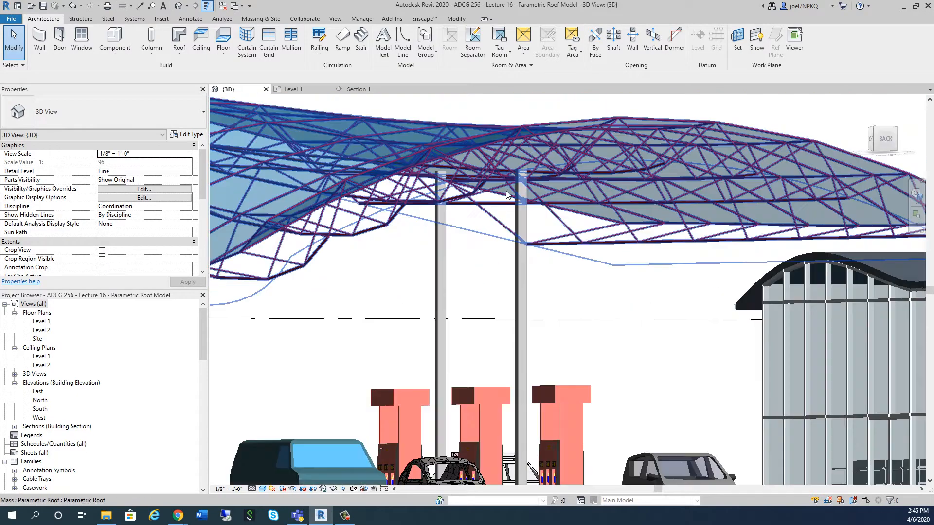
{"action": "middle_click_drag", "start_coordinate": [546, 287], "coordinate": [555, 248], "text": "shift"}
{"action": "left_click", "coordinate": [290, 89]}
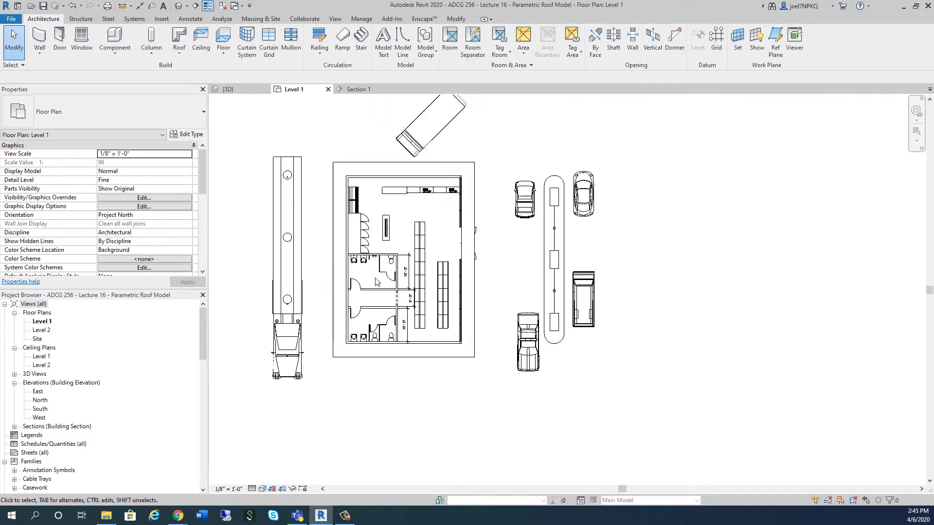
{"action": "scroll", "coordinate": [636, 271], "scroll_direction": "up", "scroll_amount": 2}
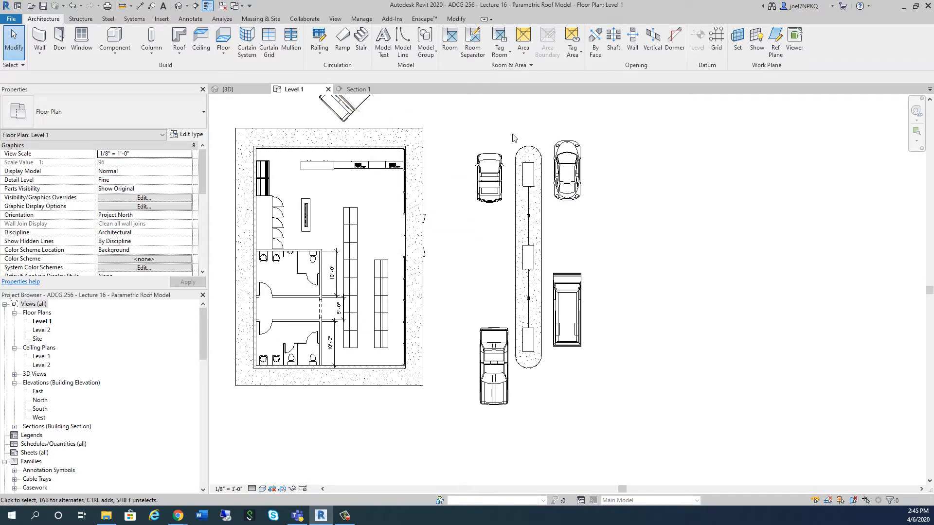
{"action": "left_click_drag", "start_coordinate": [512, 135], "coordinate": [551, 389]}
{"action": "left_click", "coordinate": [572, 383]}
{"action": "left_click", "coordinate": [529, 291]}
{"action": "key", "text": "Escape"}
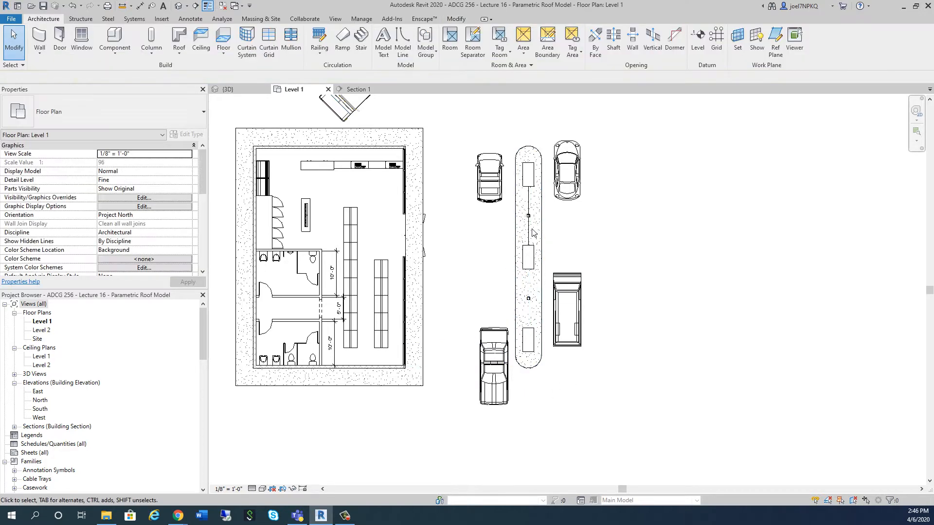
- Copy the pump island with its three pumps and two columns about 26 feet horizontally away from the store, and save the project
{"action": "left_click_drag", "start_coordinate": [508, 125], "coordinate": [553, 394]}
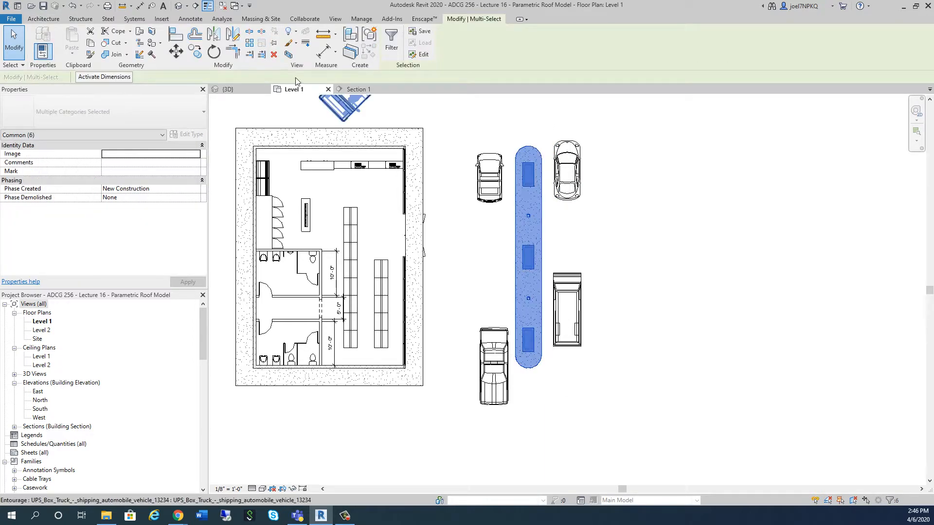
{"action": "left_click", "coordinate": [196, 52]}
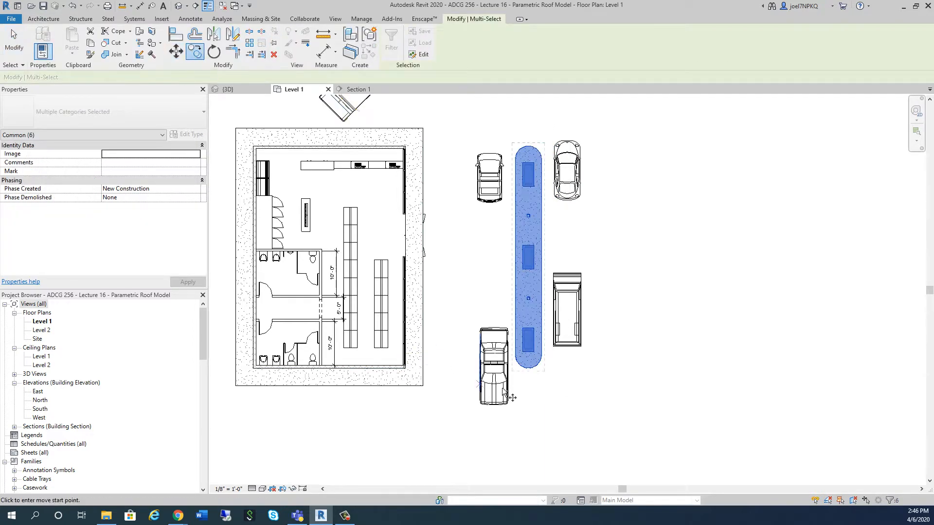
{"action": "left_click", "coordinate": [535, 375]}
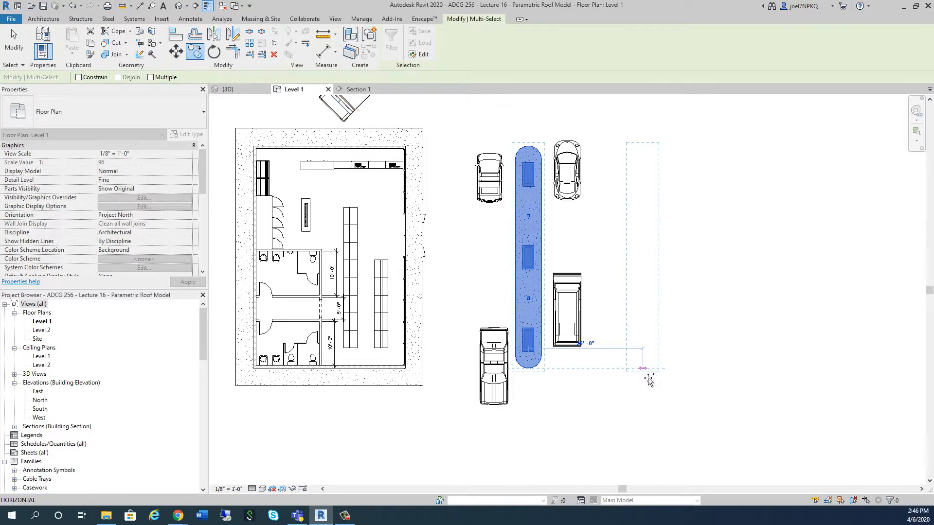
{"action": "left_click", "coordinate": [650, 380]}
{"action": "key", "text": "Escape"}
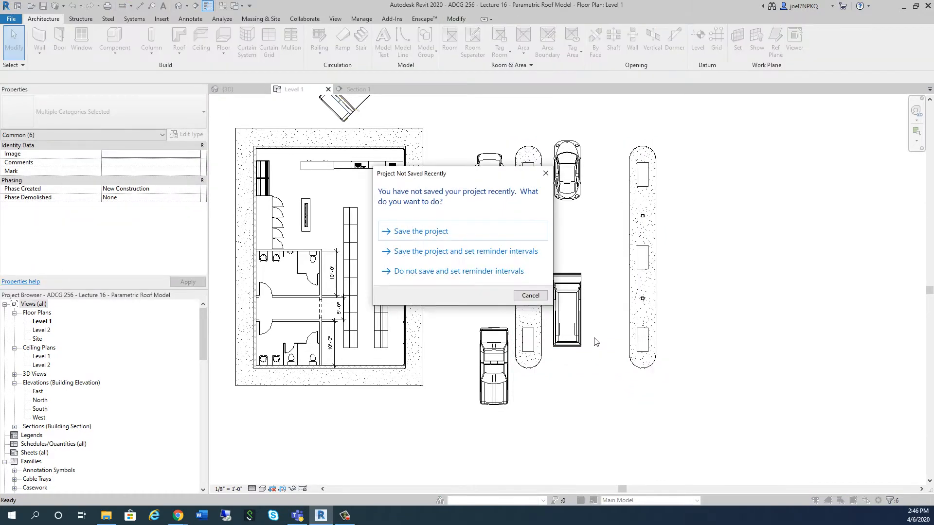
{"action": "left_click", "coordinate": [421, 232]}
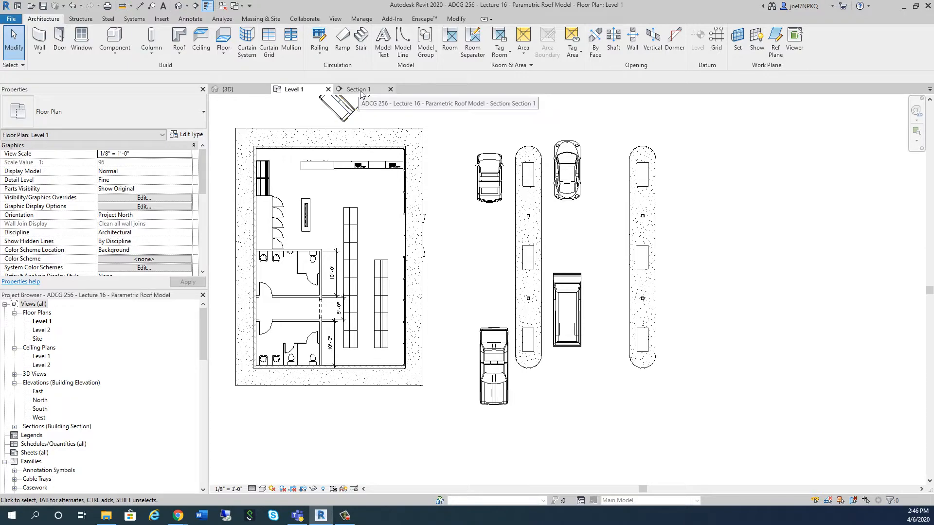
- Set the Top Offset of the outer island's two copied columns to 15' 0" and check their height against the canopy in section
{"action": "left_click", "coordinate": [228, 89]}
{"action": "middle_click_drag", "start_coordinate": [430, 315], "coordinate": [486, 339], "text": "shift"}
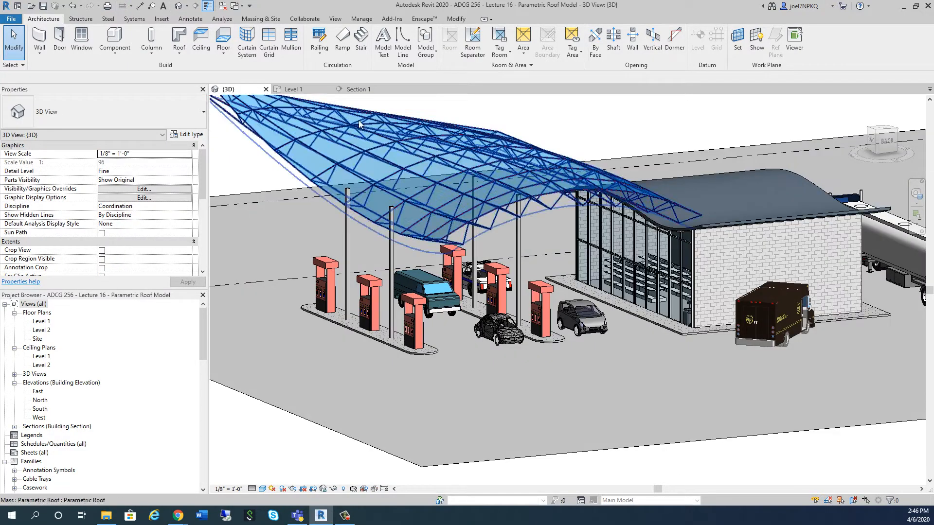
{"action": "left_click", "coordinate": [356, 89]}
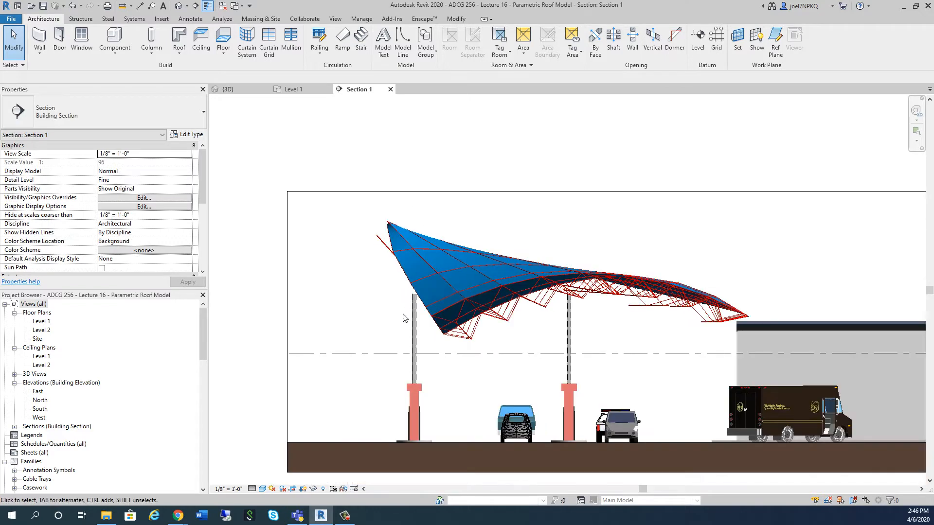
{"action": "scroll", "coordinate": [386, 352], "scroll_direction": "up", "scroll_amount": 2}
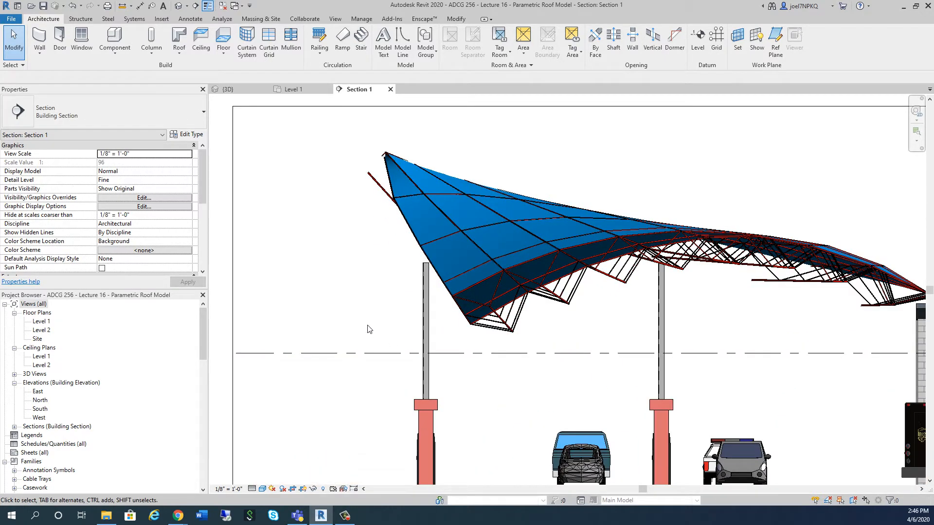
{"action": "scroll", "coordinate": [389, 335], "scroll_direction": "down", "scroll_amount": 2}
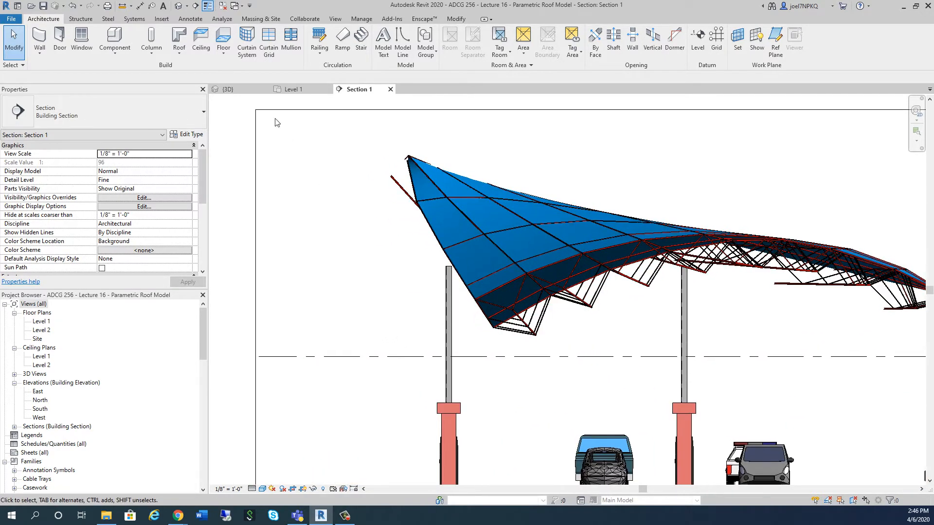
{"action": "left_click", "coordinate": [227, 89]}
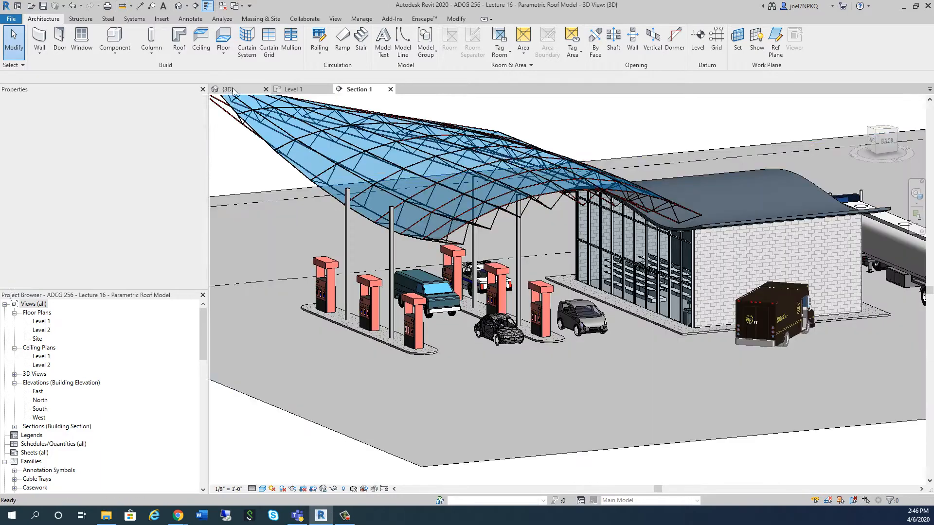
{"action": "left_click", "coordinate": [389, 252]}
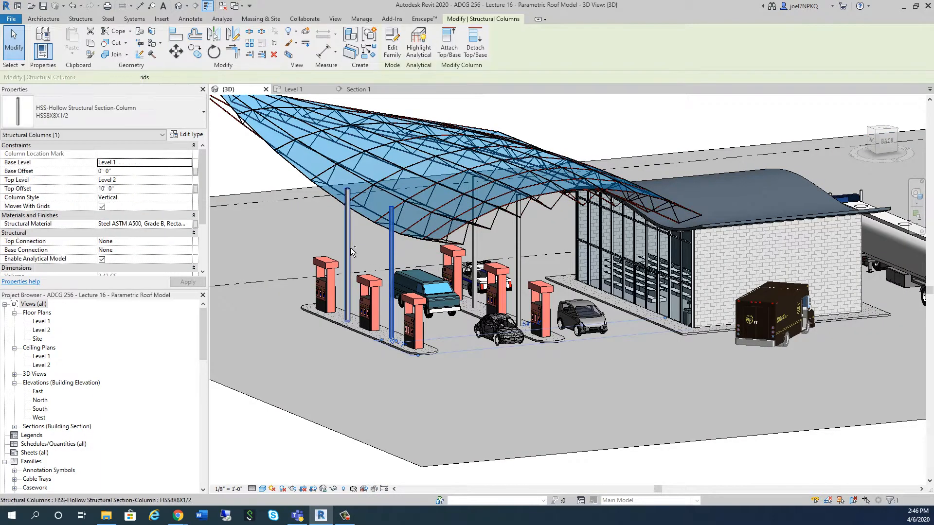
{"action": "left_click", "coordinate": [351, 247], "text": "ctrl"}
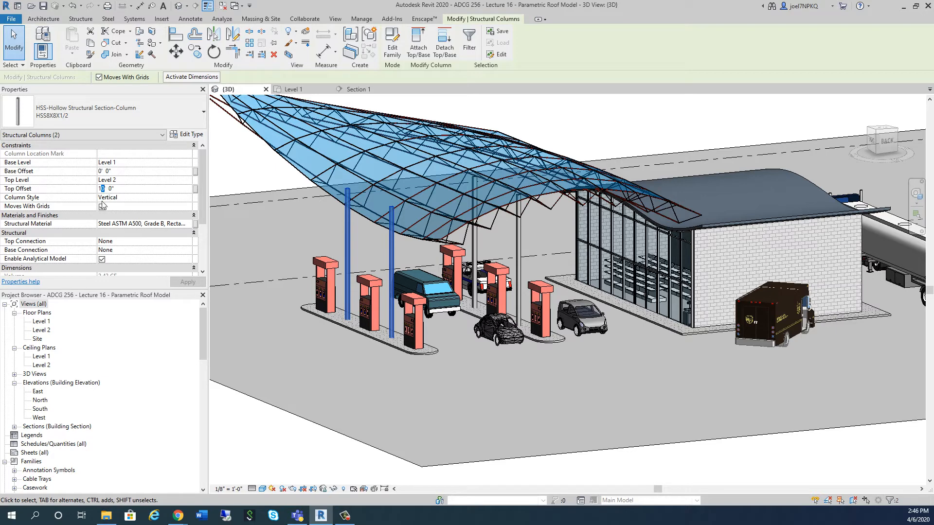
{"action": "left_click", "coordinate": [187, 282]}
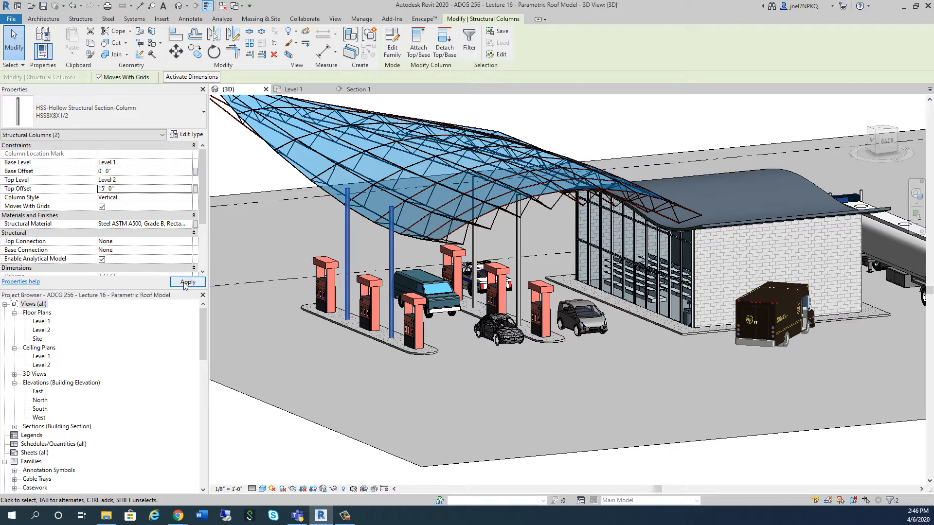
{"action": "left_click", "coordinate": [254, 452]}
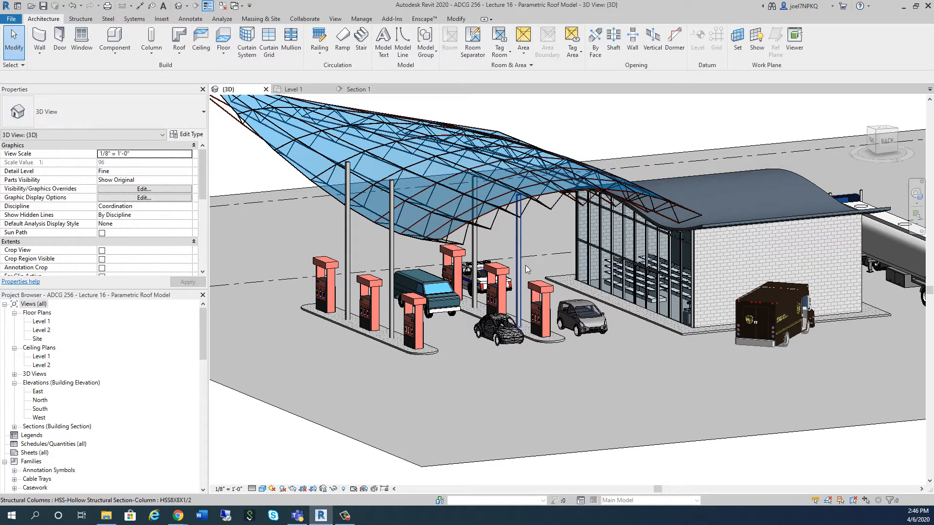
{"action": "left_click", "coordinate": [358, 90]}
{"action": "scroll", "coordinate": [374, 205], "scroll_direction": "down", "scroll_amount": 5}
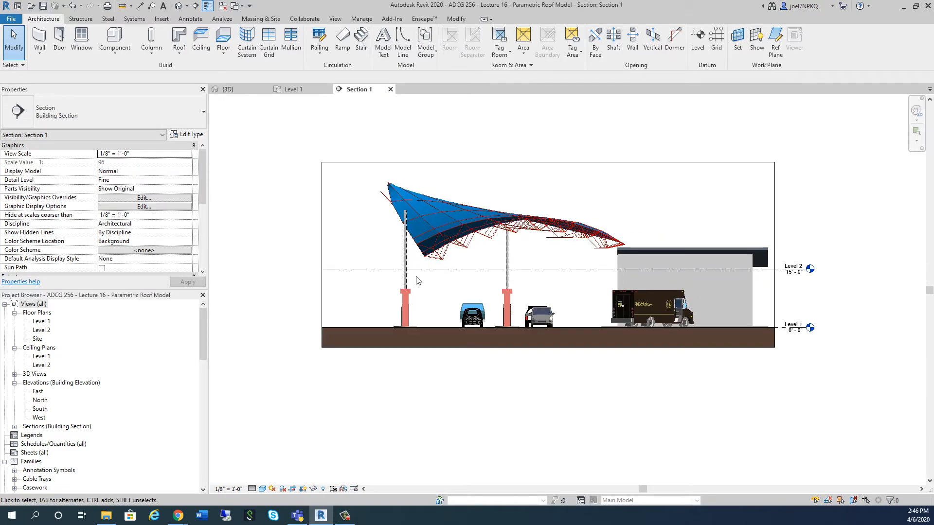
- Set the Top Offset of the outer island's back column to 12' 0"
{"action": "scroll", "coordinate": [406, 224], "scroll_direction": "up", "scroll_amount": 4}
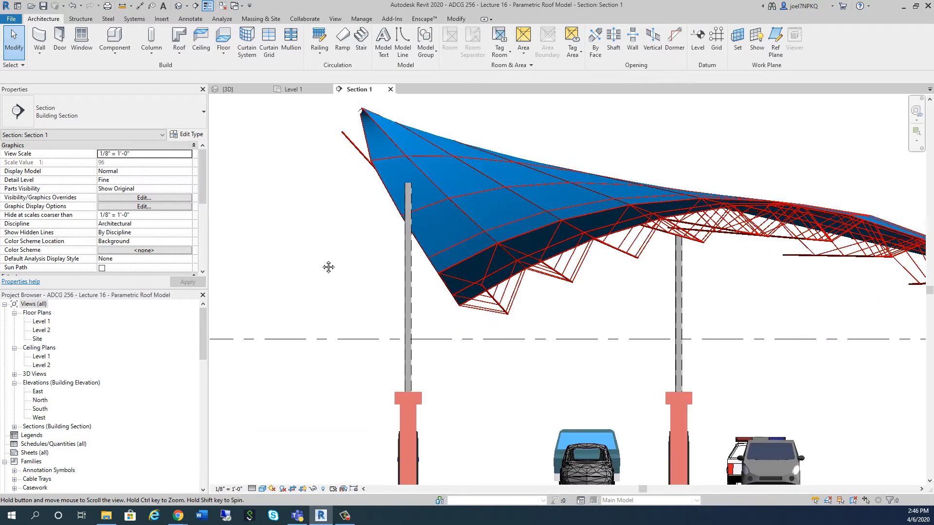
{"action": "left_click", "coordinate": [229, 89]}
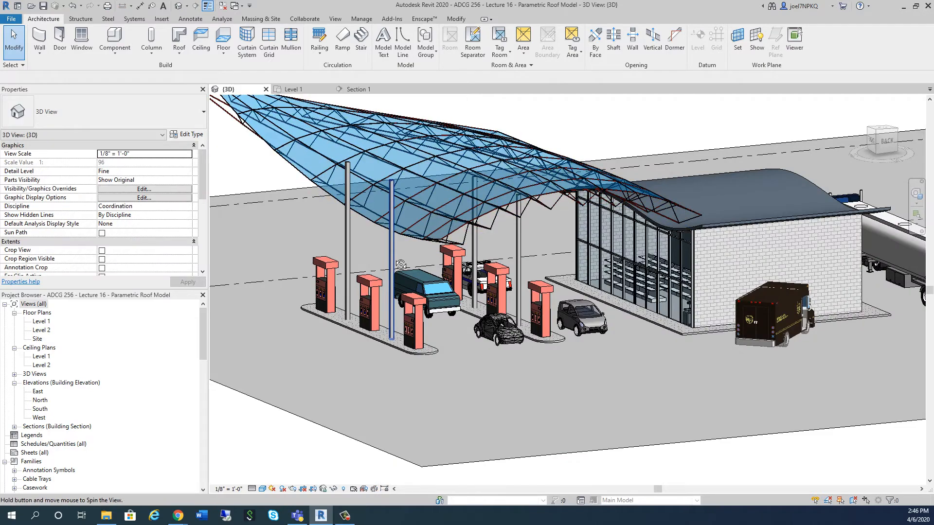
{"action": "middle_click_drag", "start_coordinate": [366, 197], "coordinate": [439, 221], "text": "shift"}
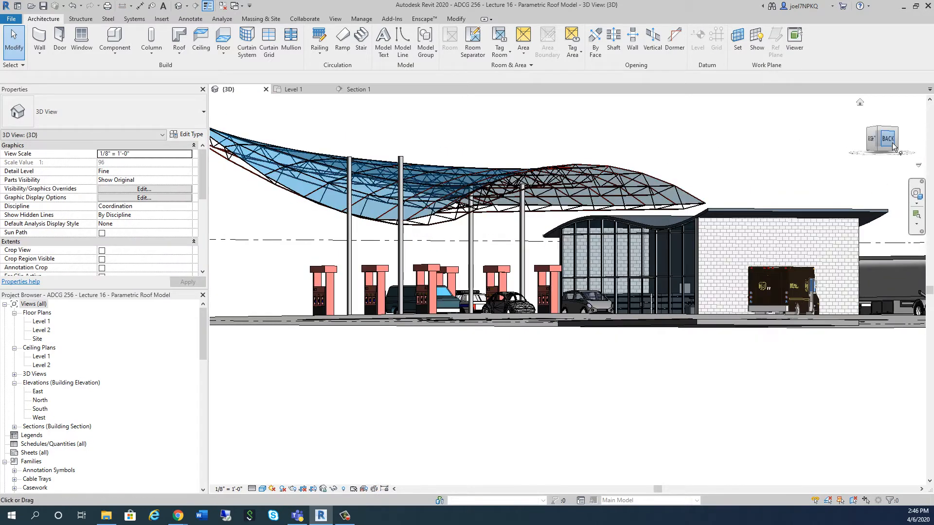
{"action": "left_click", "coordinate": [892, 147]}
{"action": "scroll", "coordinate": [489, 291], "scroll_direction": "up", "scroll_amount": 4}
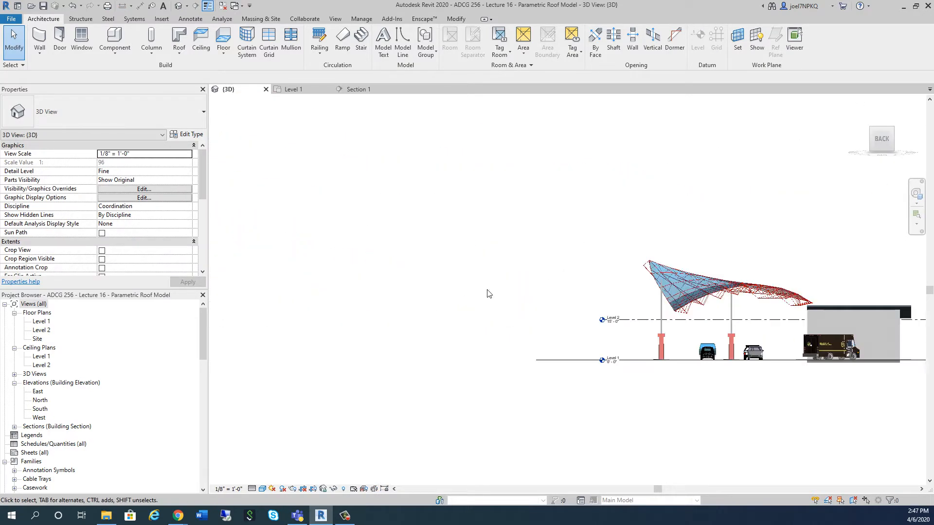
{"action": "scroll", "coordinate": [656, 300], "scroll_direction": "up", "scroll_amount": 8}
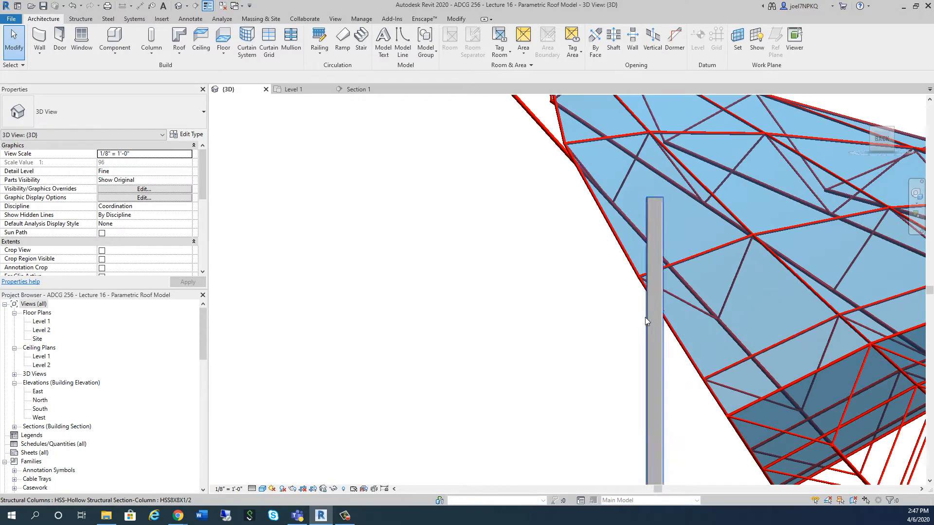
{"action": "left_click", "coordinate": [662, 226]}
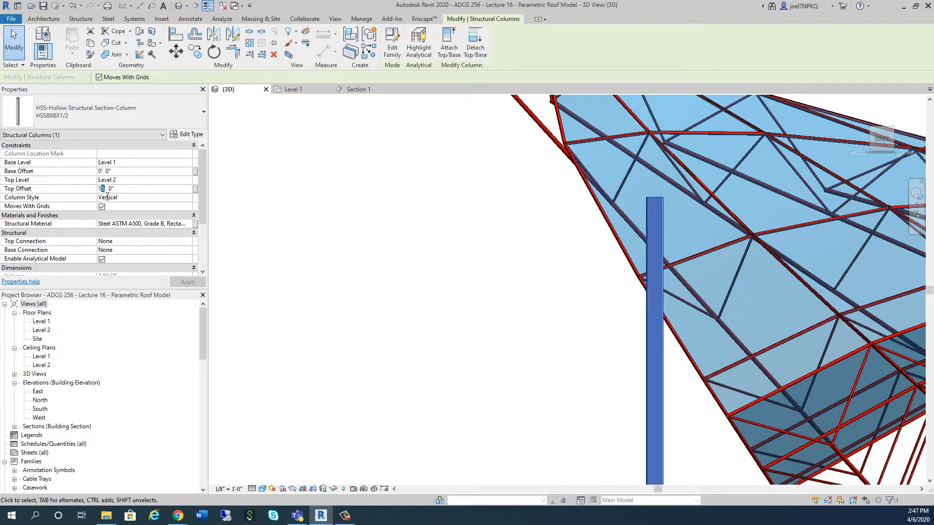
{"action": "left_click", "coordinate": [188, 283]}
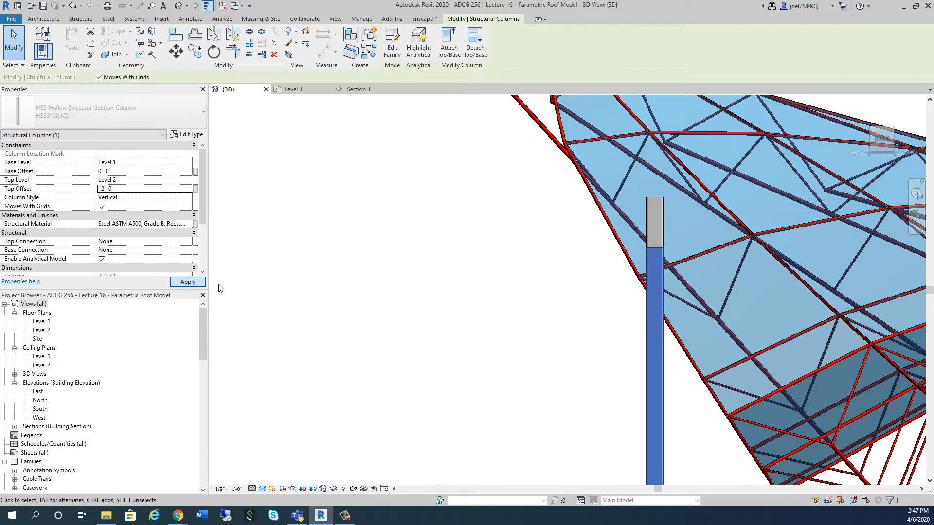
{"action": "left_click", "coordinate": [475, 295]}
- Set the Top Offset of the outer island's front column to 13' 0"
{"action": "mouse_move", "coordinate": [470, 282]}
{"action": "middle_mouse_down", "text": "shift"}
{"action": "mouse_move", "coordinate": [504, 299]}
{"action": "mouse_move", "coordinate": [469, 266]}
{"action": "middle_mouse_up", "text": "shift"}
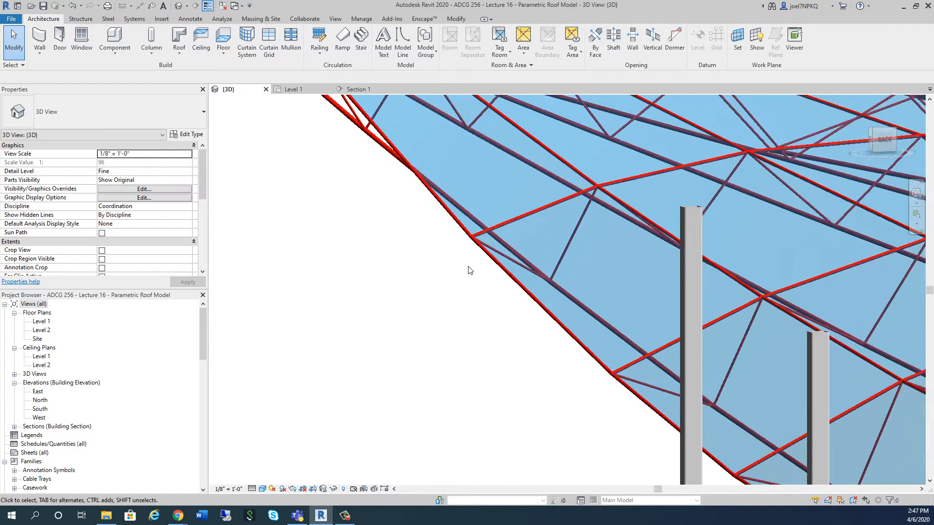
{"action": "scroll", "coordinate": [469, 266], "scroll_direction": "down", "scroll_amount": 8}
{"action": "middle_click_drag", "start_coordinate": [478, 315], "coordinate": [632, 324], "text": "shift"}
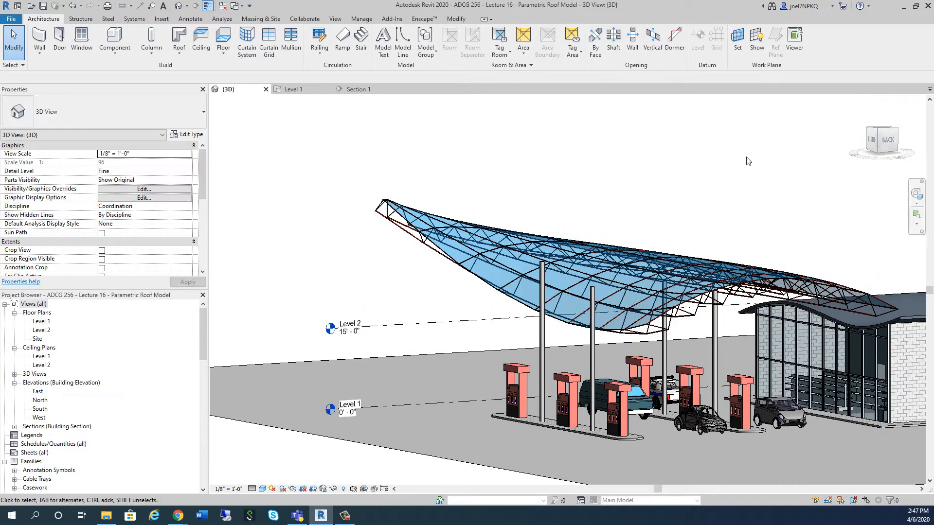
{"action": "left_click_drag", "start_coordinate": [888, 152], "coordinate": [869, 146]}
{"action": "left_click", "coordinate": [869, 146]}
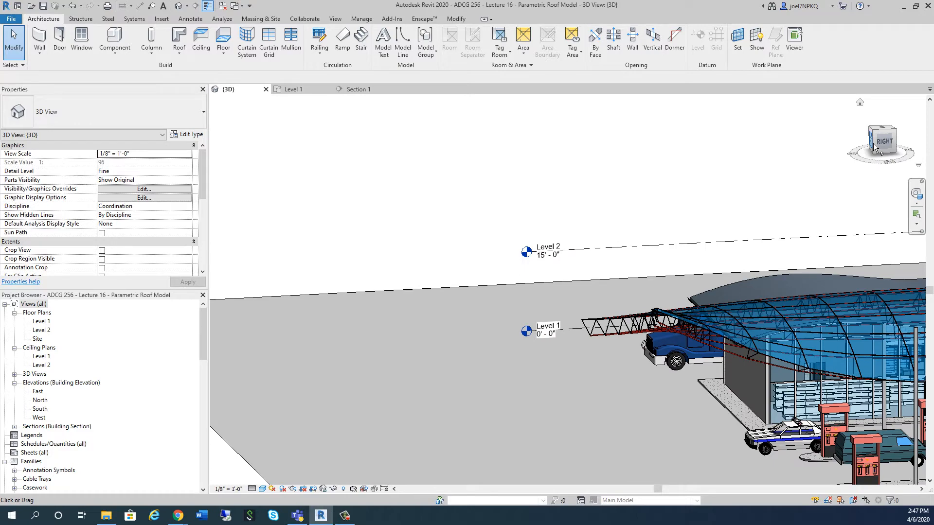
{"action": "scroll", "coordinate": [699, 288], "scroll_direction": "up", "scroll_amount": 4}
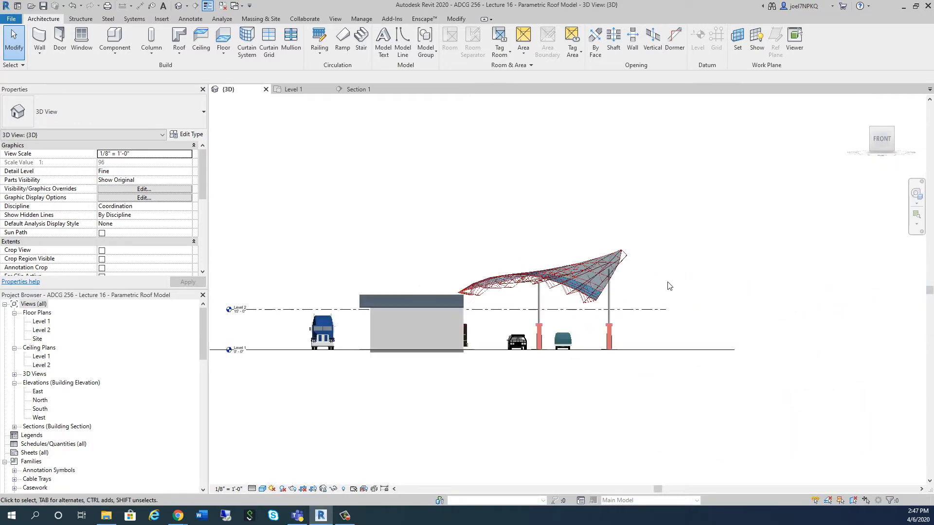
{"action": "scroll", "coordinate": [617, 284], "scroll_direction": "up", "scroll_amount": 3}
{"action": "scroll", "coordinate": [590, 278], "scroll_direction": "up", "scroll_amount": 4}
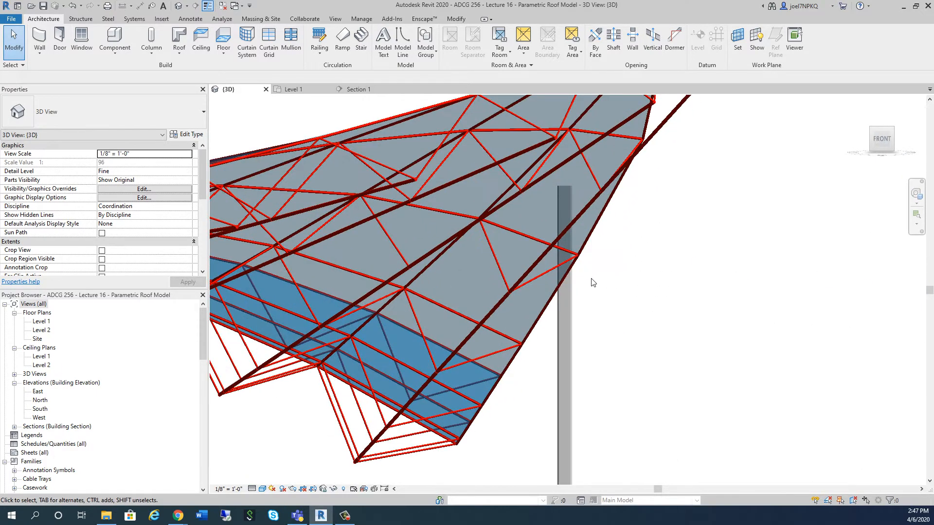
{"action": "left_click", "coordinate": [574, 292]}
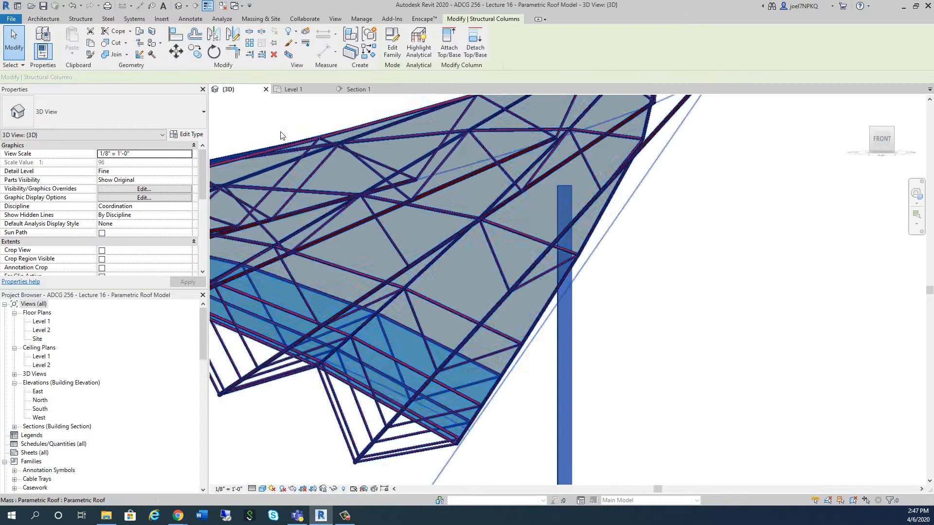
{"action": "left_click", "coordinate": [112, 190]}
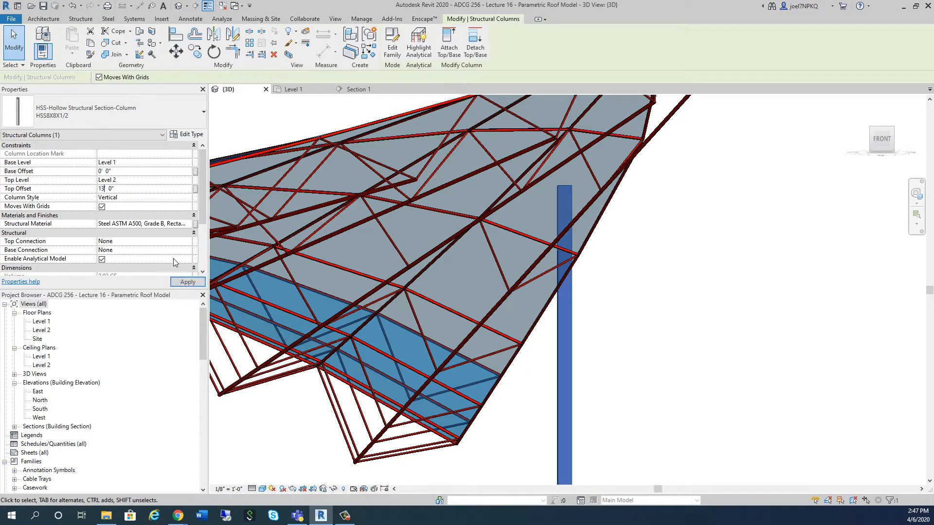
{"action": "left_click", "coordinate": [191, 284]}
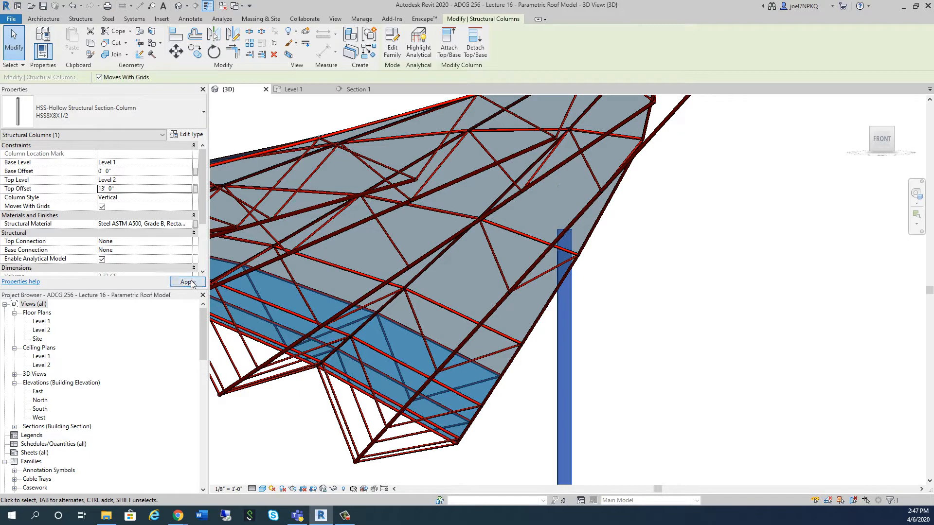
{"action": "left_click", "coordinate": [675, 321]}
- In the Level 1 floor plan, move the outer pump island with its pumps and columns closer to the store, under the canopy
{"action": "scroll", "coordinate": [706, 296], "scroll_direction": "down", "scroll_amount": 5}
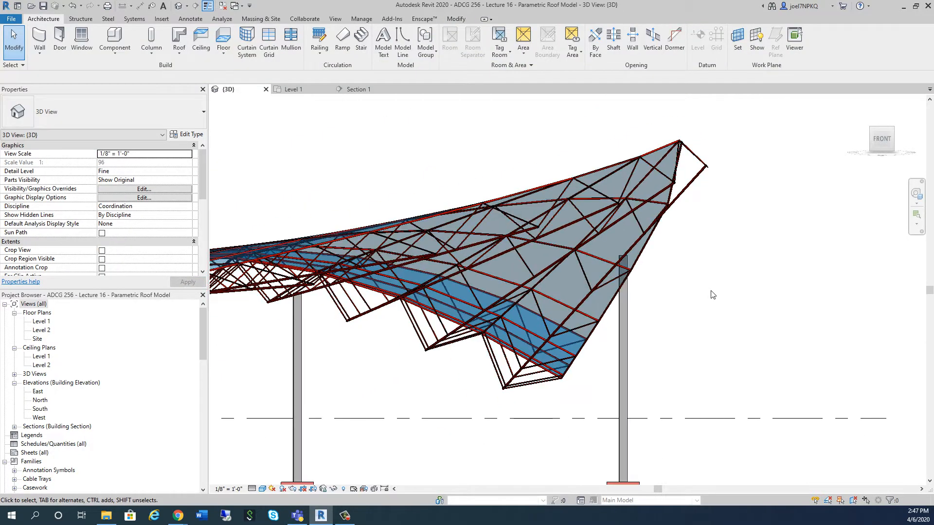
{"action": "middle_click_drag", "start_coordinate": [706, 296], "coordinate": [715, 398], "text": "shift"}
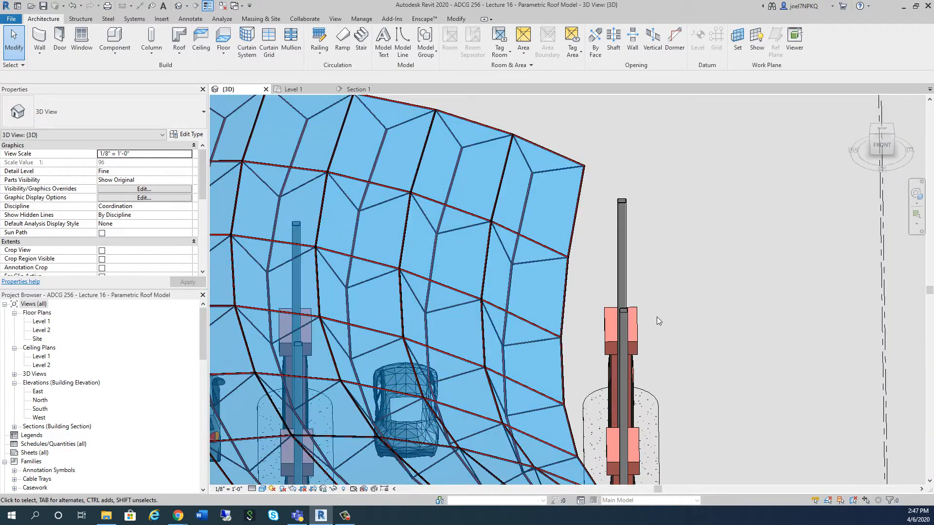
{"action": "scroll", "coordinate": [654, 318], "scroll_direction": "down", "scroll_amount": 4}
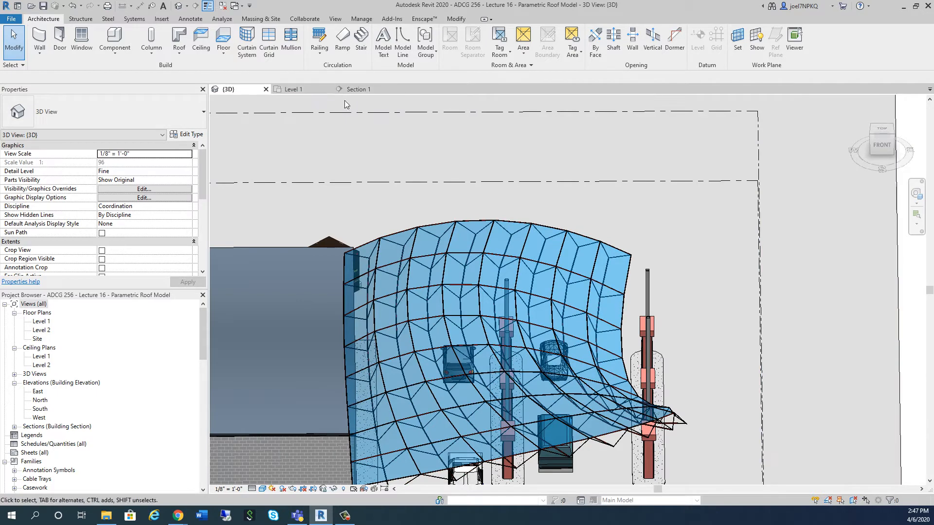
{"action": "left_click", "coordinate": [316, 90]}
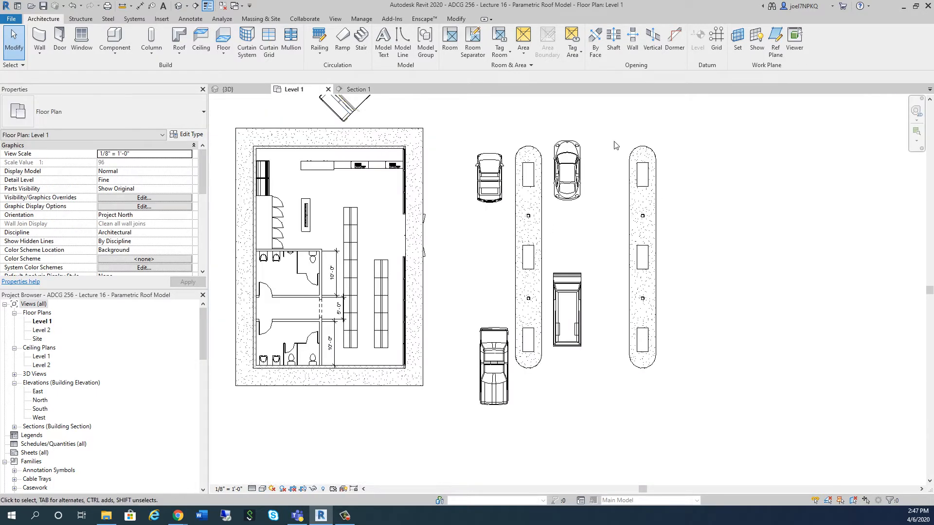
{"action": "left_click_drag", "start_coordinate": [614, 133], "coordinate": [704, 398]}
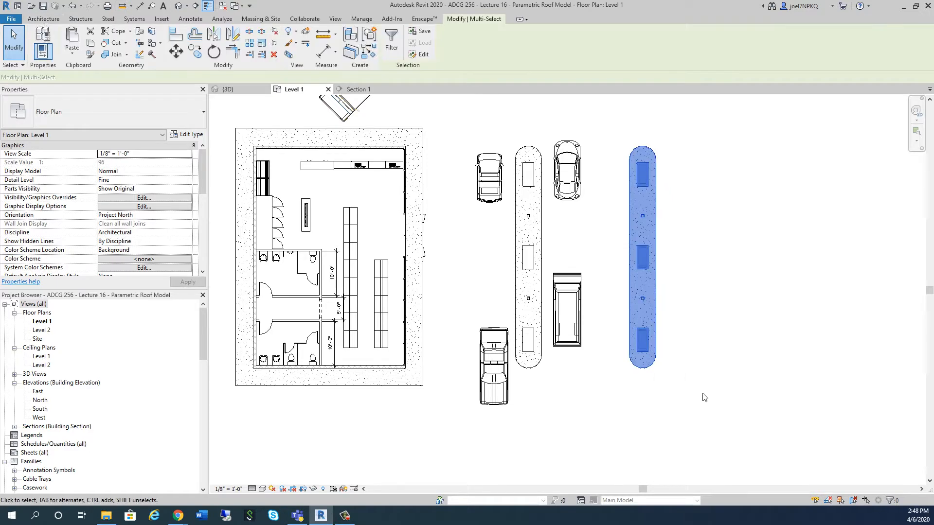
{"action": "left_click", "coordinate": [175, 50]}
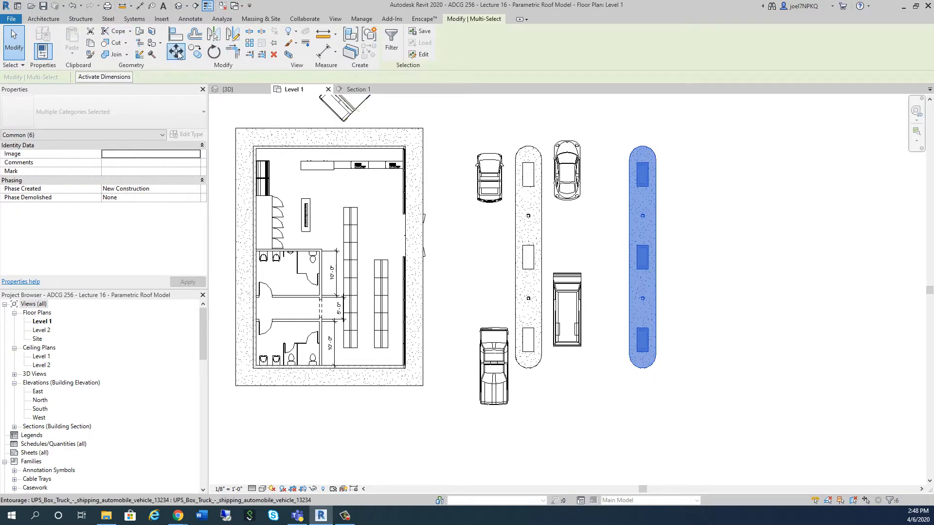
{"action": "left_click", "coordinate": [643, 372]}
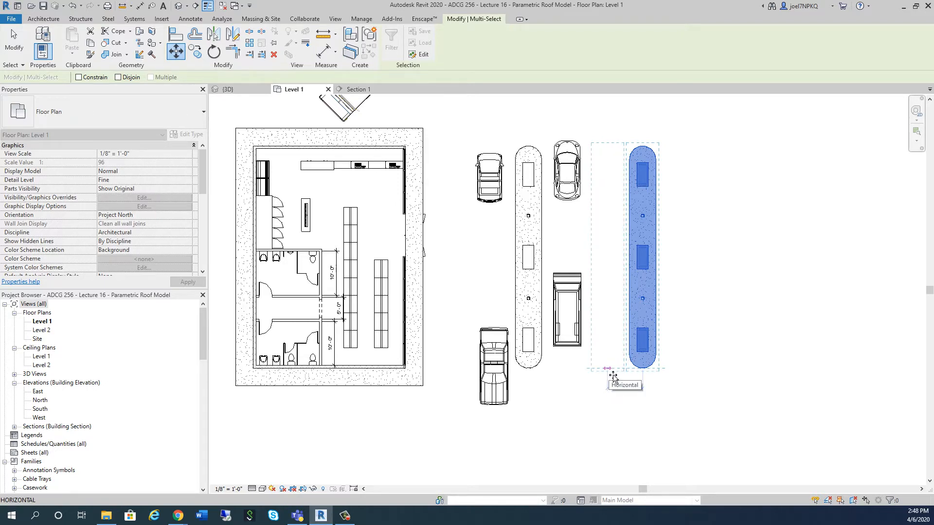
{"action": "scroll", "coordinate": [613, 377], "scroll_direction": "up", "scroll_amount": 2}
{"action": "left_click", "coordinate": [613, 378]}
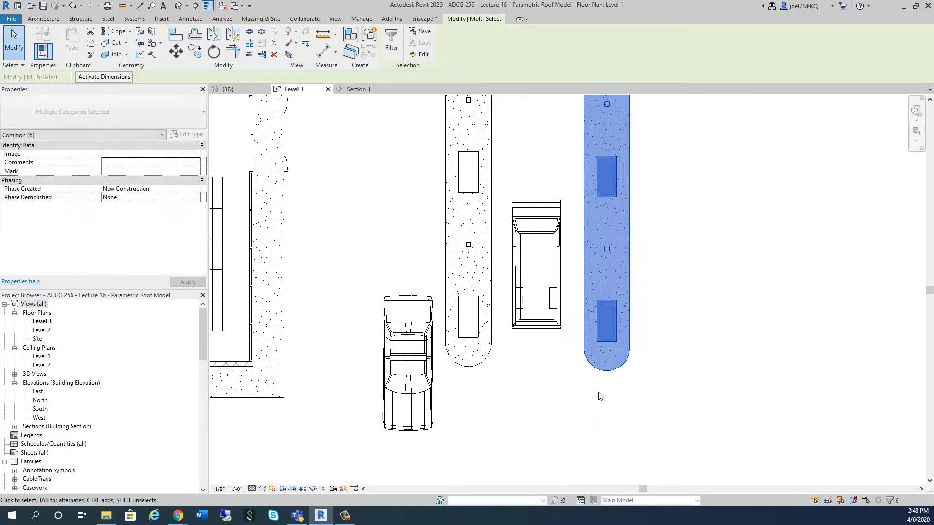
{"action": "left_click", "coordinate": [558, 387]}
- Delete the outer island's slab and its three gas pumps, keeping the two outer columns
{"action": "scroll", "coordinate": [563, 378], "scroll_direction": "down", "scroll_amount": 1}
{"action": "scroll", "coordinate": [601, 372], "scroll_direction": "down", "scroll_amount": 3}
{"action": "scroll", "coordinate": [602, 372], "scroll_direction": "up", "scroll_amount": 2}
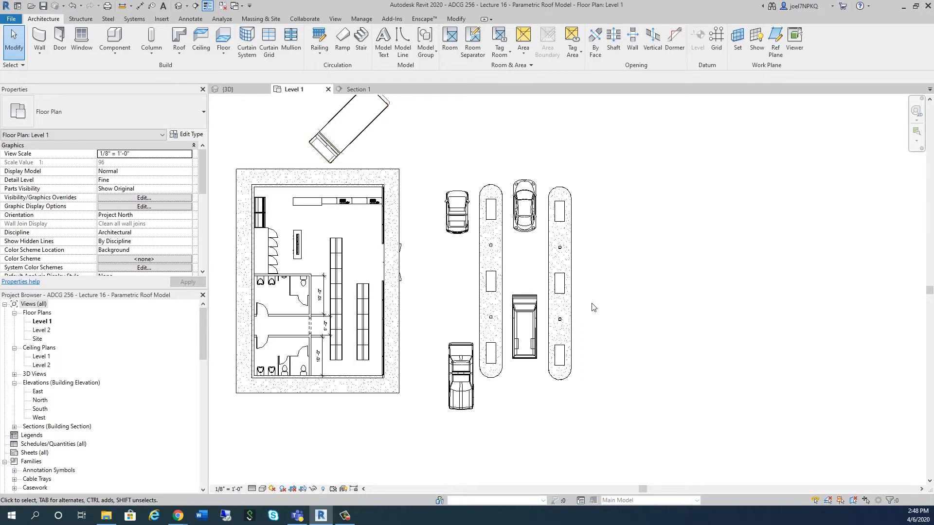
{"action": "left_click", "coordinate": [572, 317]}
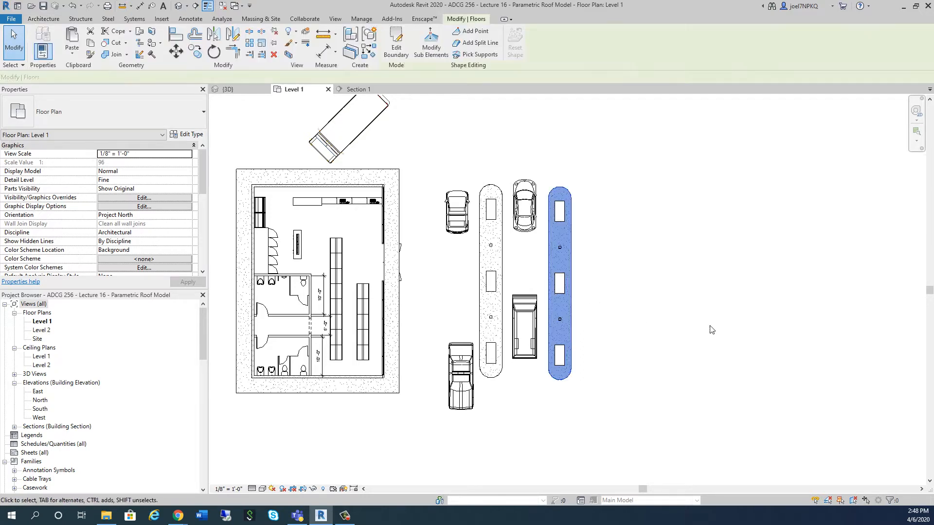
{"action": "key", "text": "Delete"}
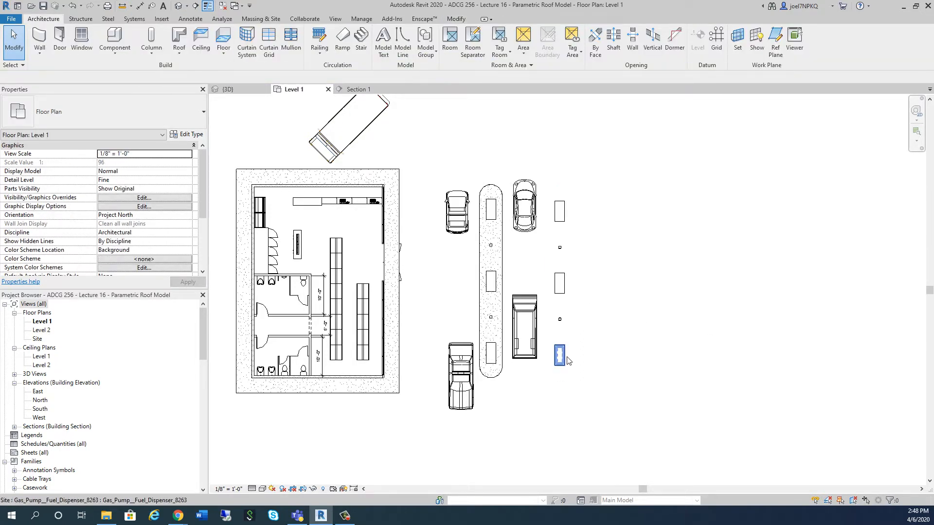
{"action": "left_click", "coordinate": [561, 357]}
{"action": "key", "text": "Delete"}
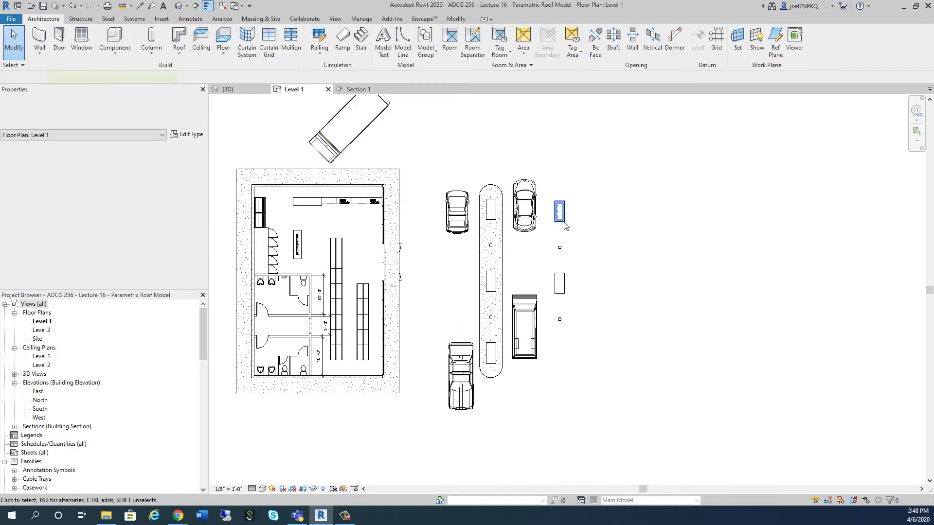
{"action": "left_click", "coordinate": [559, 212]}
{"action": "key", "text": "Delete"}
{"action": "left_click", "coordinate": [560, 285]}
{"action": "key", "text": "Delete"}
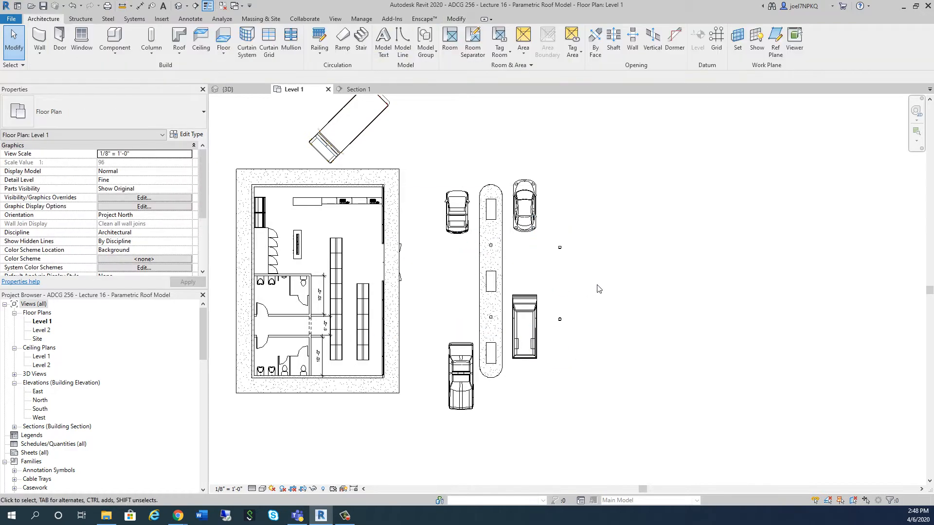
- Check the relocated columns against the canopy in section and 3D, and set the front outer column's Top Offset to 10' 0"
{"action": "left_click", "coordinate": [355, 89]}
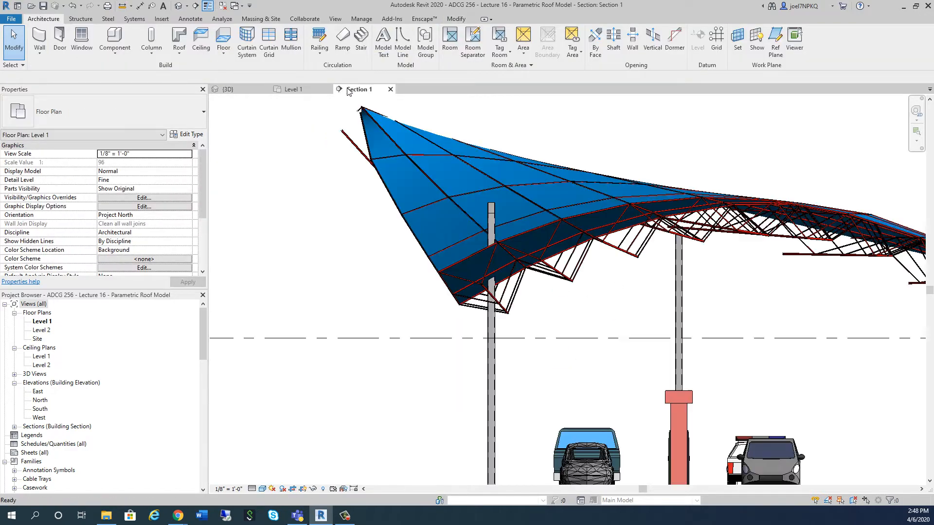
{"action": "scroll", "coordinate": [417, 251], "scroll_direction": "down", "scroll_amount": 4}
{"action": "middle_click_drag", "start_coordinate": [392, 362], "coordinate": [434, 387]}
{"action": "left_click", "coordinate": [247, 93]}
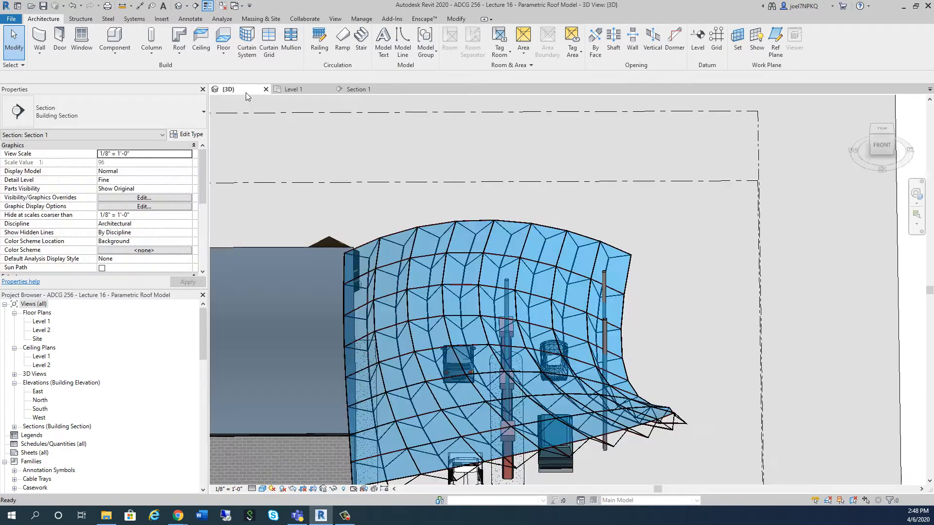
{"action": "scroll", "coordinate": [653, 426], "scroll_direction": "down", "scroll_amount": 3}
{"action": "middle_click_drag", "start_coordinate": [652, 426], "coordinate": [648, 379], "text": "shift"}
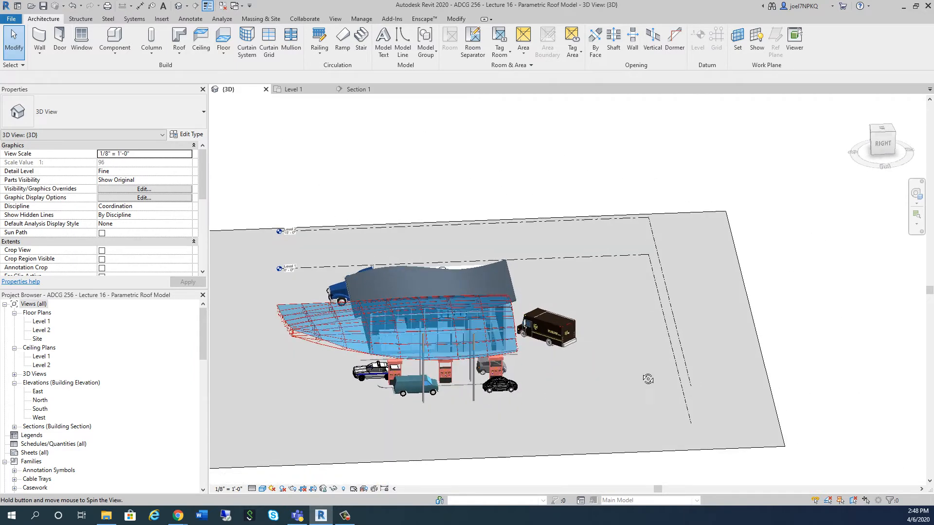
{"action": "left_click", "coordinate": [883, 144]}
{"action": "scroll", "coordinate": [491, 313], "scroll_direction": "up", "scroll_amount": 5}
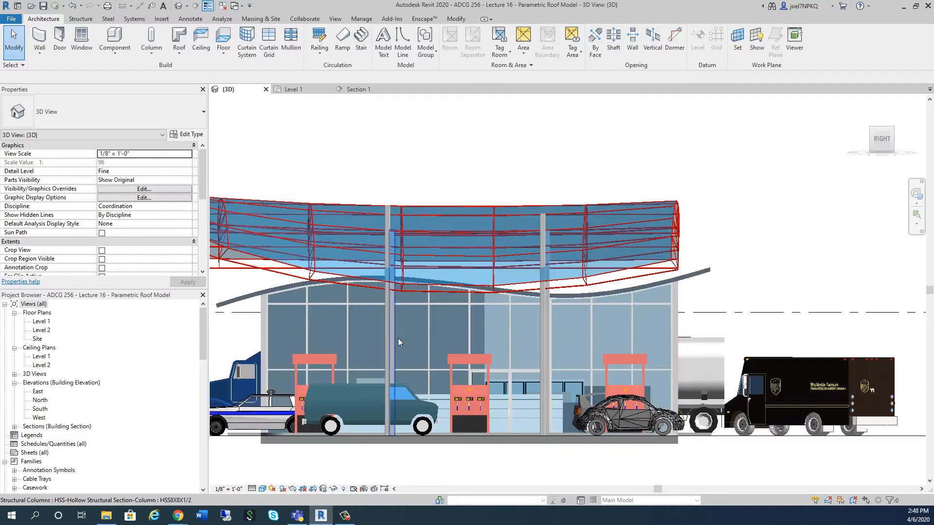
{"action": "scroll", "coordinate": [391, 329], "scroll_direction": "up", "scroll_amount": 2}
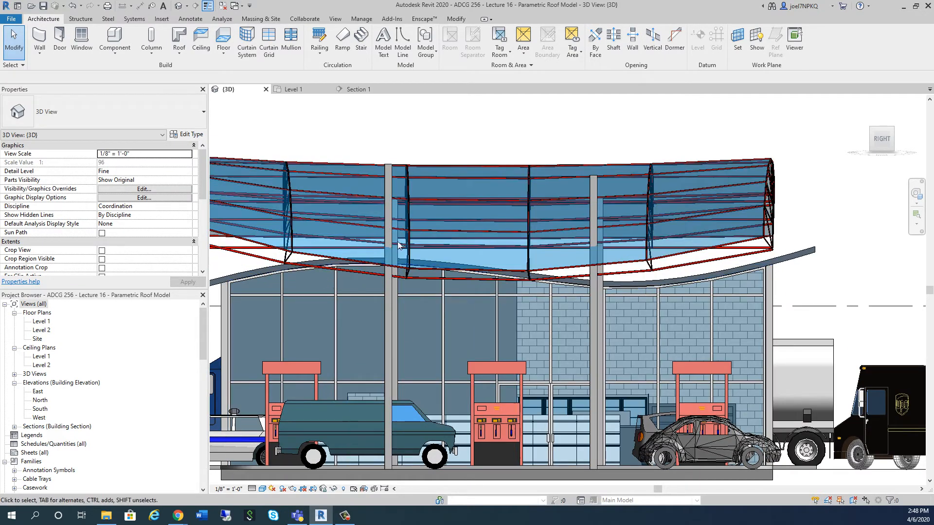
{"action": "left_click", "coordinate": [392, 170]}
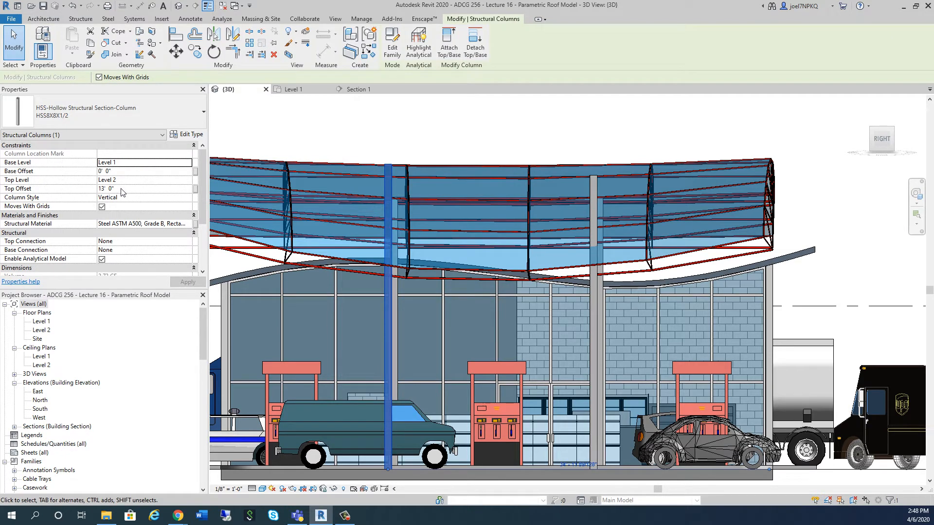
{"action": "left_click", "coordinate": [124, 190]}
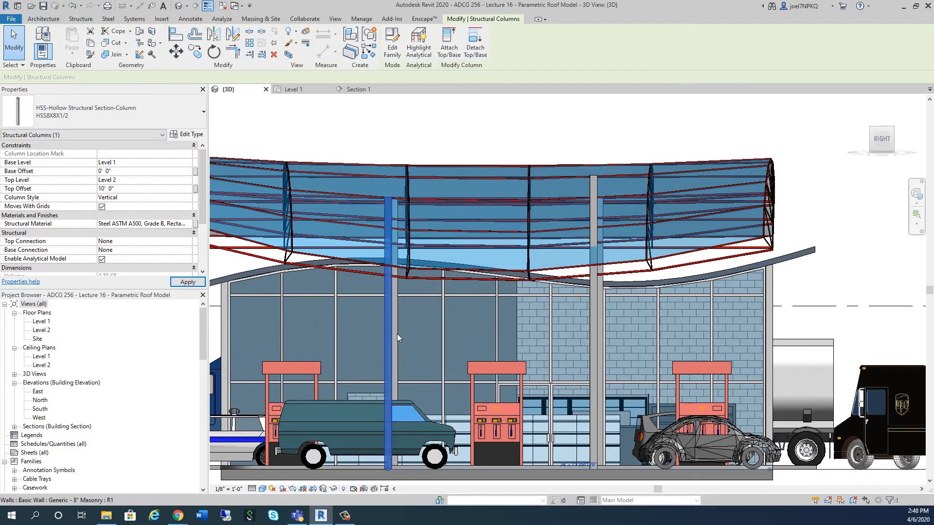
- Try to attach the top of the front outer column to the parametric canopy
{"action": "left_click", "coordinate": [142, 188]}
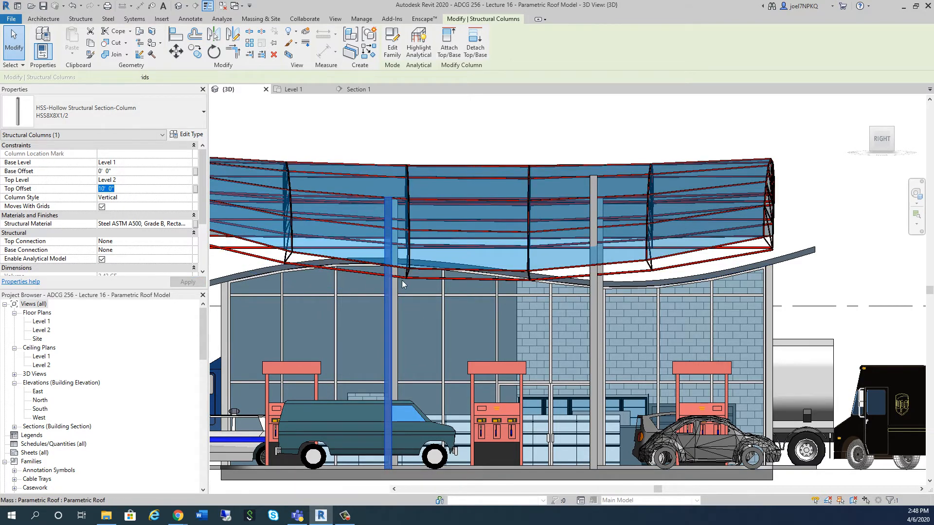
{"action": "scroll", "coordinate": [373, 118], "scroll_direction": "down", "scroll_amount": 1}
{"action": "left_click", "coordinate": [374, 118]}
{"action": "middle_click_drag", "start_coordinate": [380, 119], "coordinate": [468, 154], "text": "shift"}
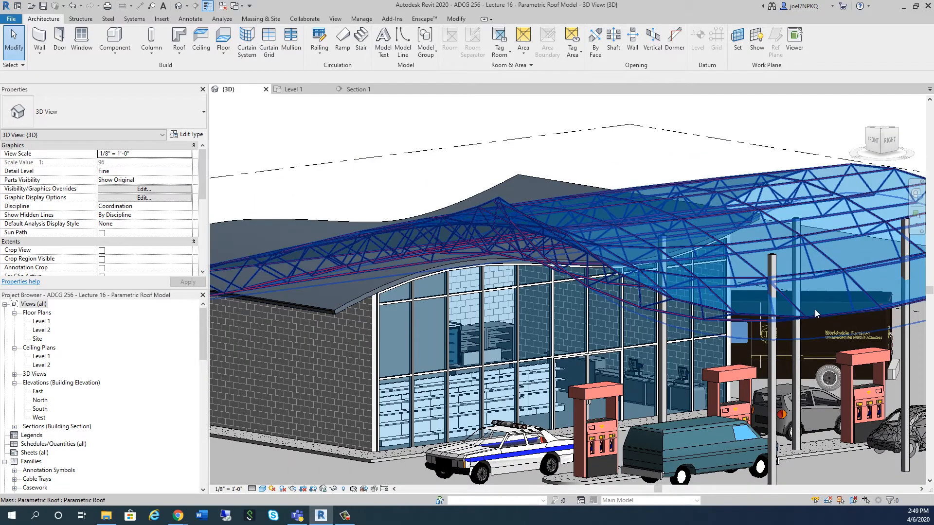
{"action": "scroll", "coordinate": [815, 310], "scroll_direction": "up", "scroll_amount": 5}
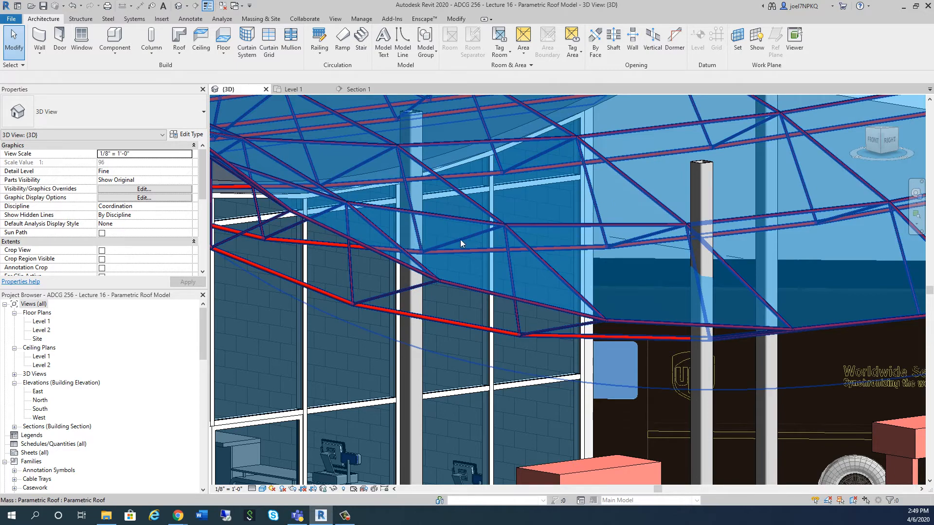
{"action": "scroll", "coordinate": [608, 197], "scroll_direction": "down", "scroll_amount": 3}
{"action": "left_click", "coordinate": [606, 193]}
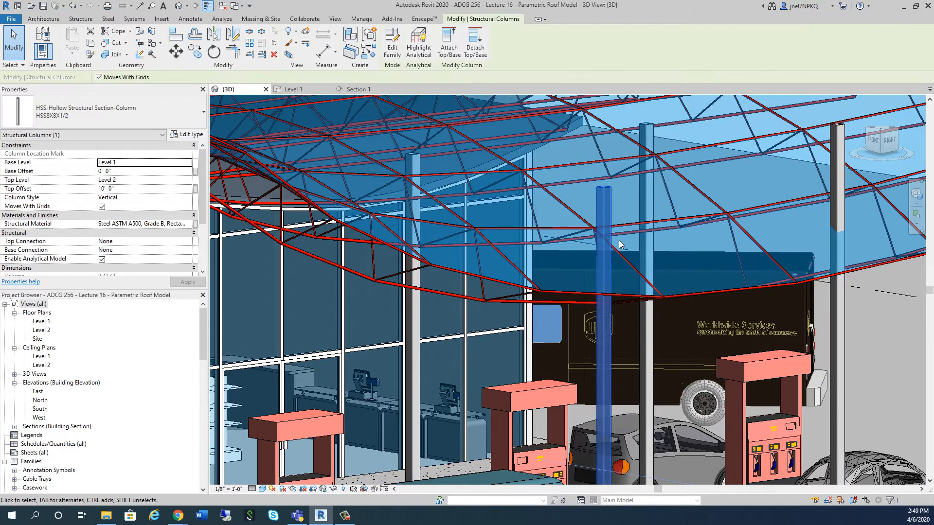
{"action": "left_click", "coordinate": [449, 51]}
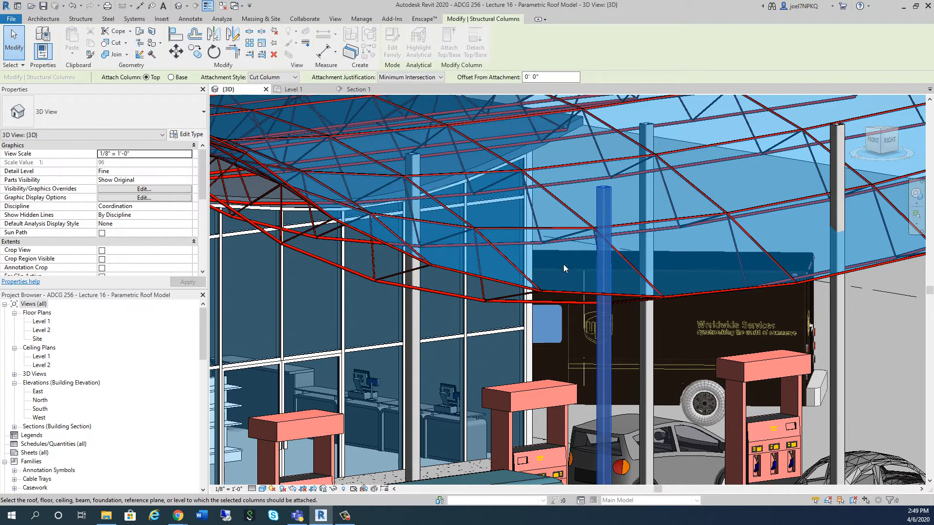
{"action": "scroll", "coordinate": [573, 282], "scroll_direction": "down", "scroll_amount": 2}
{"action": "middle_click_drag", "start_coordinate": [573, 283], "coordinate": [413, 319], "text": "shift"}
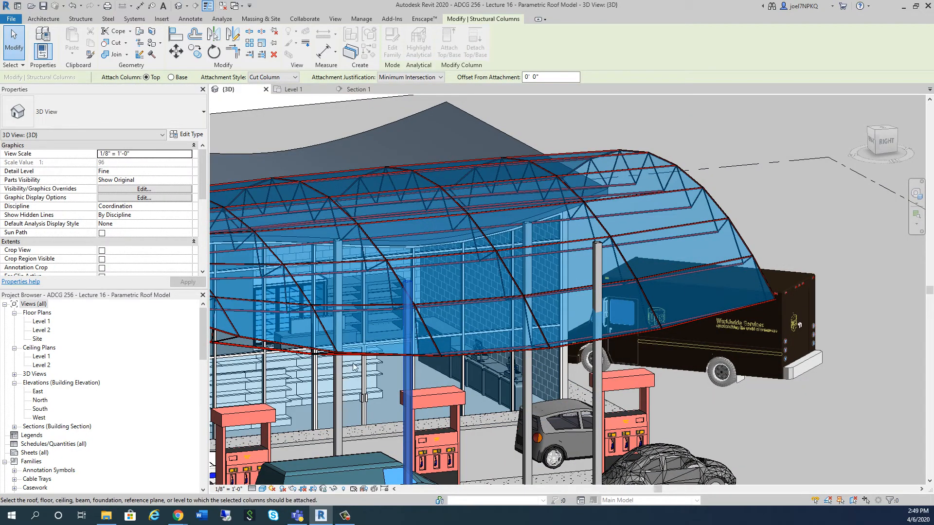
{"action": "left_click", "coordinate": [537, 131]}
{"action": "scroll", "coordinate": [407, 303], "scroll_direction": "down", "scroll_amount": 1}
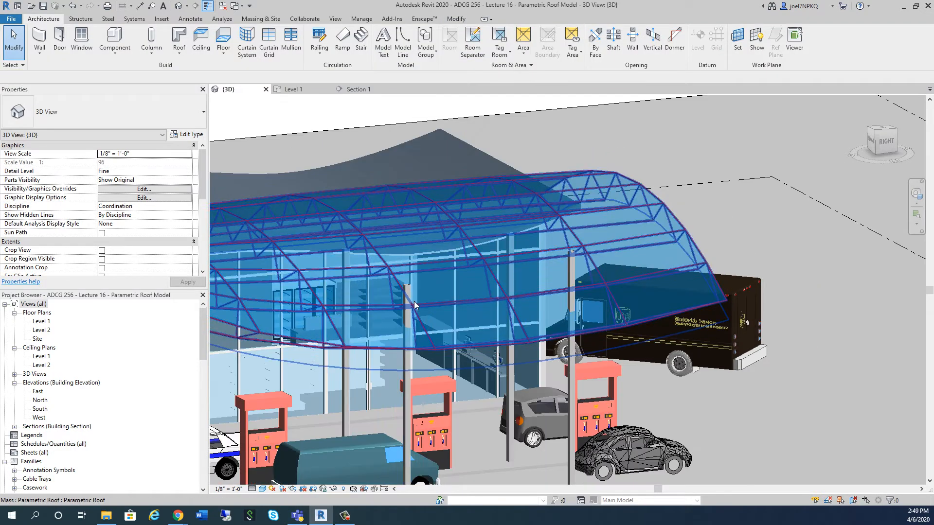
- Set the front outer column's Top Offset to 5' 0" and refine it to 4' 0" to fit the canopy truss
{"action": "left_click", "coordinate": [408, 291]}
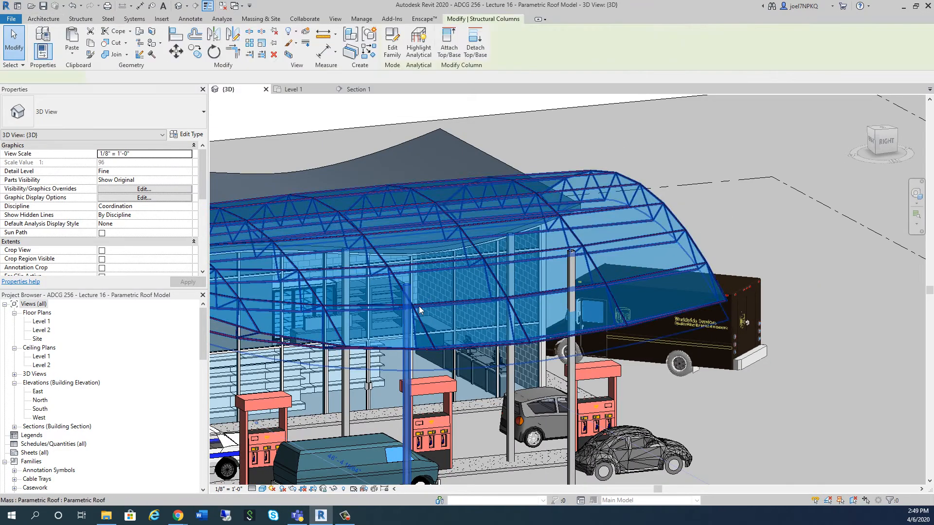
{"action": "scroll", "coordinate": [419, 305], "scroll_direction": "up", "scroll_amount": 2}
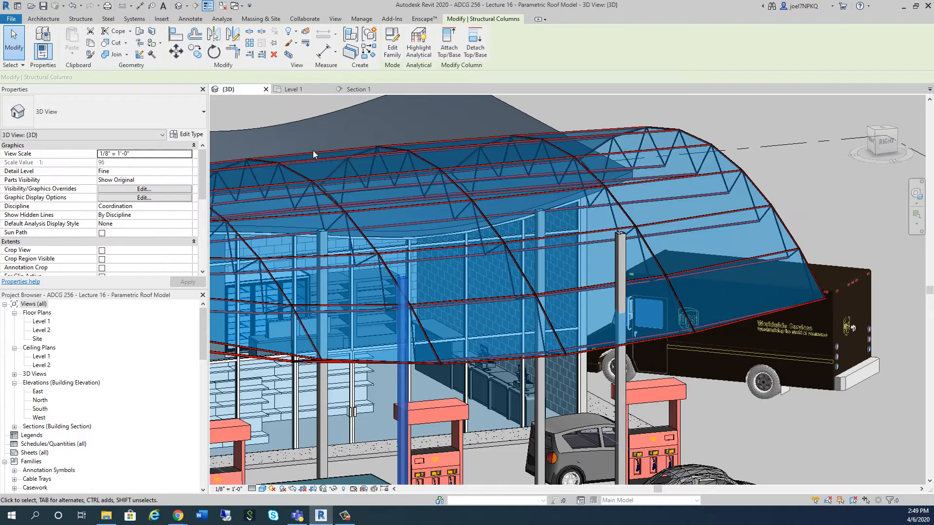
{"action": "middle_click_drag", "start_coordinate": [422, 339], "coordinate": [530, 323], "text": "shift"}
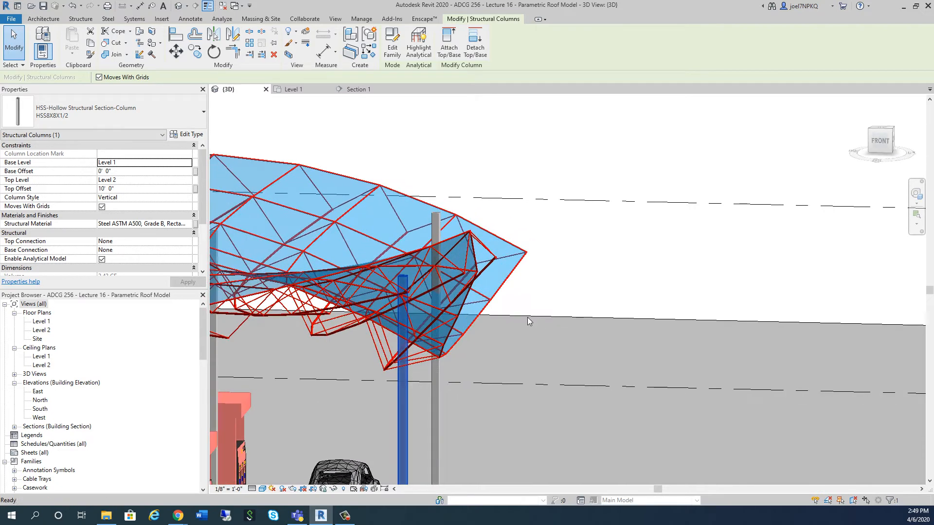
{"action": "left_click", "coordinate": [117, 189]}
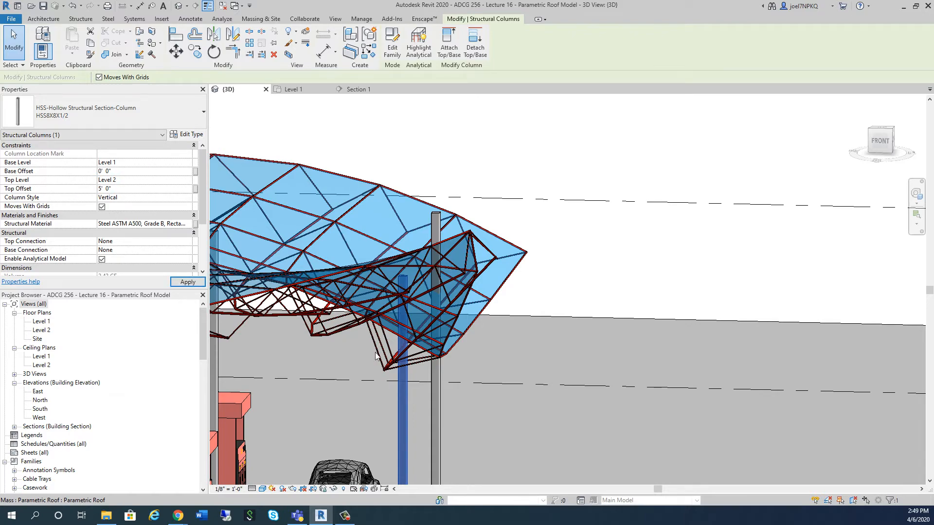
{"action": "middle_click_drag", "start_coordinate": [512, 429], "coordinate": [498, 415], "text": "shift"}
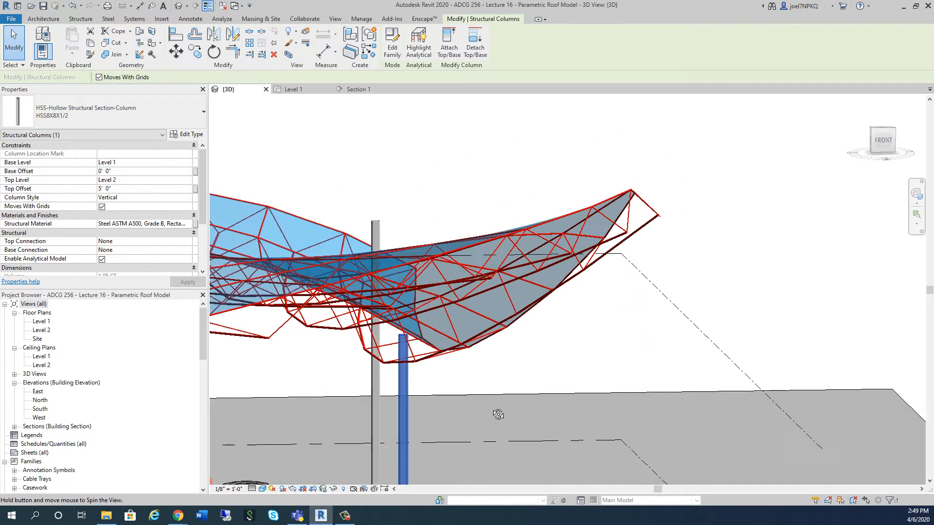
{"action": "left_click", "coordinate": [126, 189]}
{"action": "type", "text": "4"}
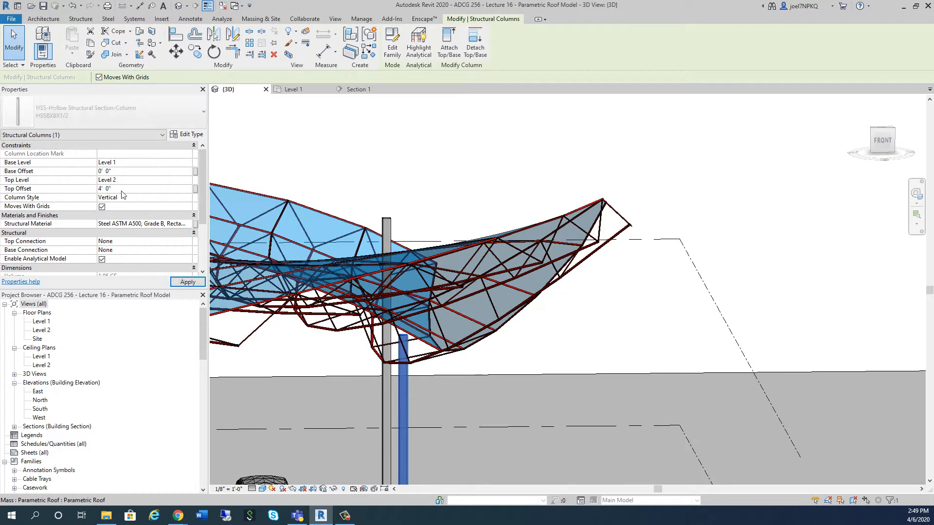
{"action": "left_click", "coordinate": [513, 380]}
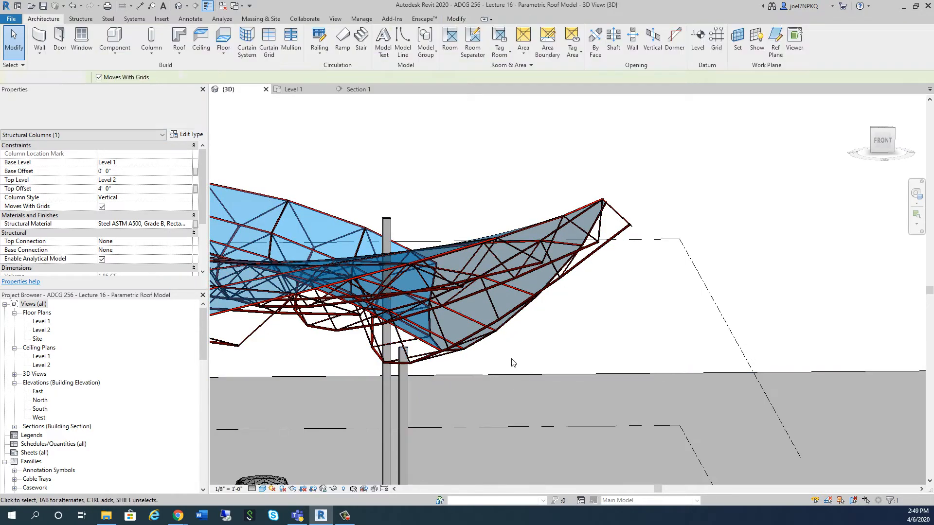
- Set the rear outer column's Top Offset to 5' 0" and refine it to 4' 0" to match the front outer column
{"action": "middle_click_drag", "start_coordinate": [511, 363], "coordinate": [606, 227], "text": "shift"}
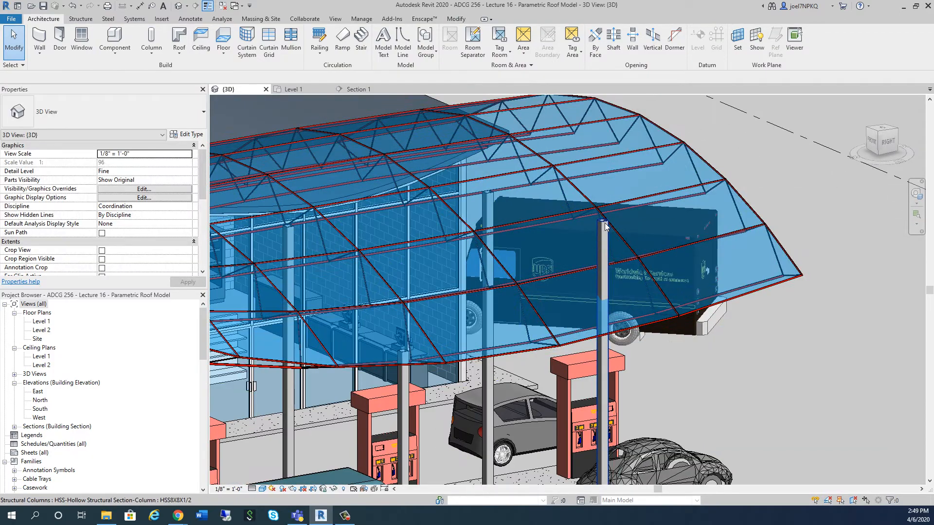
{"action": "left_click", "coordinate": [606, 226]}
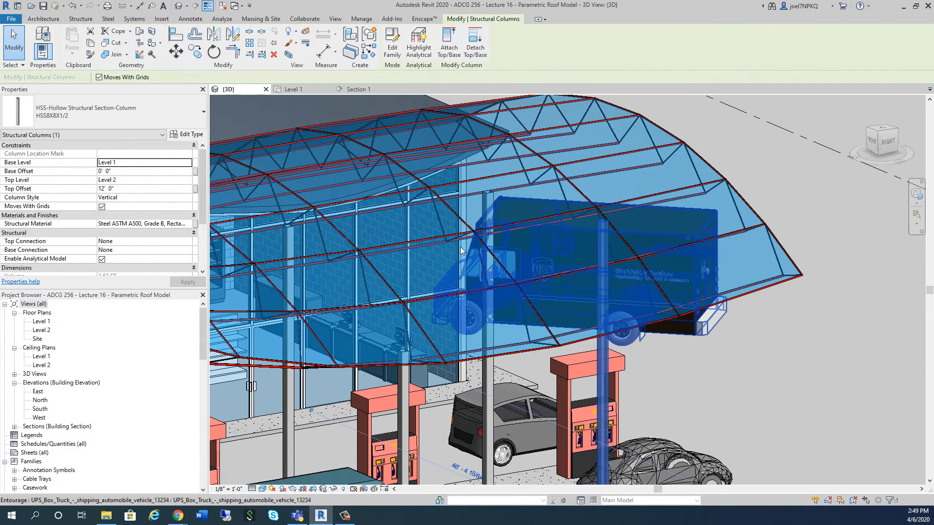
{"action": "left_click", "coordinate": [128, 191]}
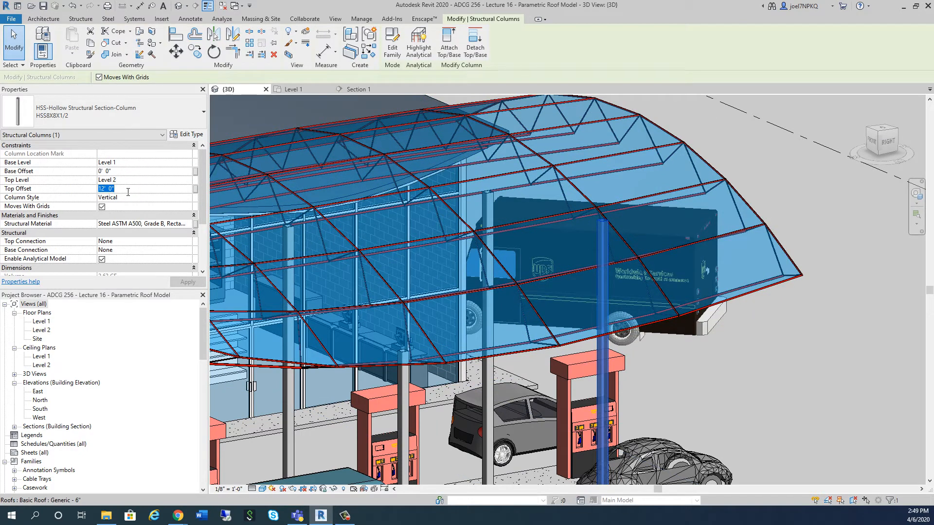
{"action": "type", "text": "5"}
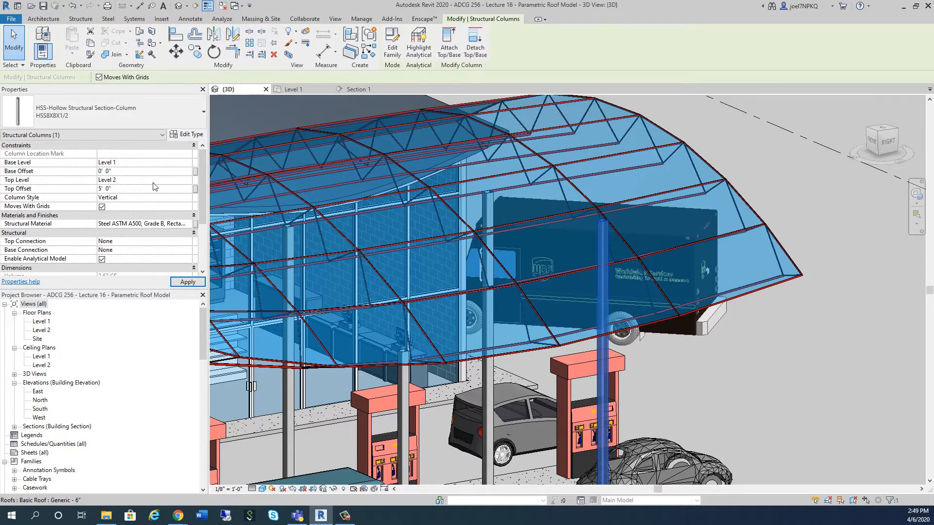
{"action": "middle_click_drag", "start_coordinate": [681, 387], "coordinate": [788, 324], "text": "shift"}
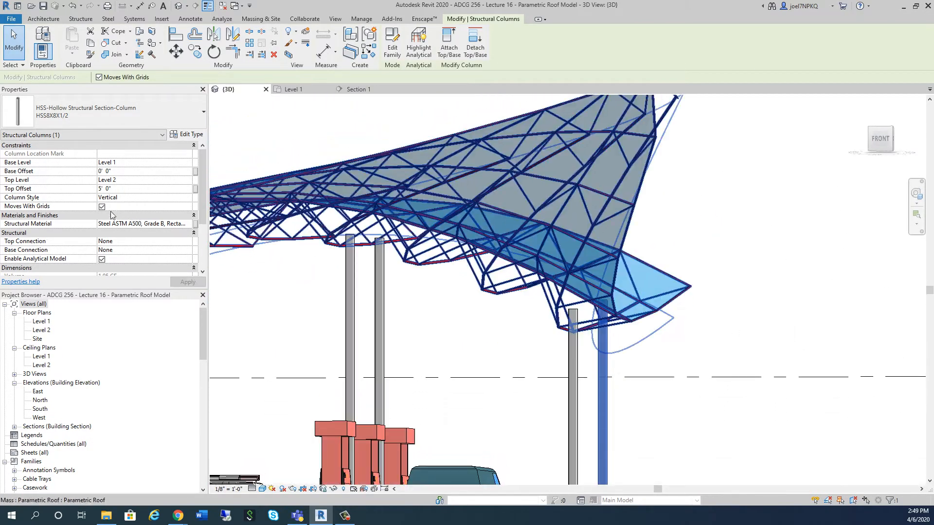
{"action": "left_click", "coordinate": [110, 189]}
{"action": "type", "text": "4"}
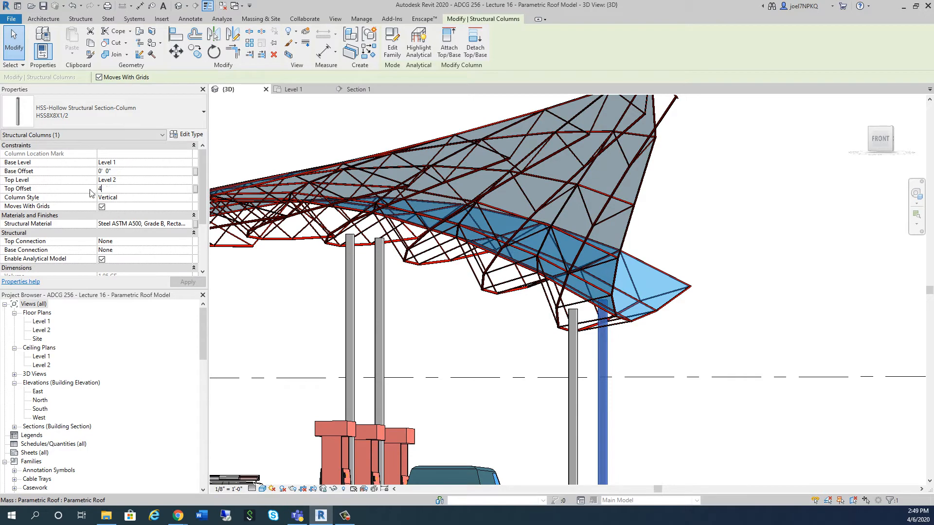
{"action": "key", "text": "Return"}
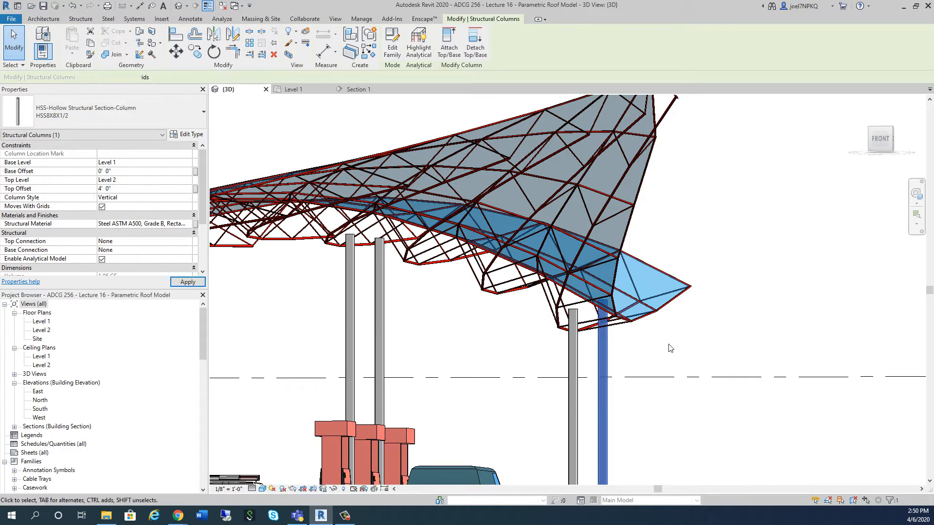
{"action": "left_click", "coordinate": [659, 354]}
- Examine the whole gas station in 3D, checking how the two outer columns support the canopy and stand beside the van
{"action": "middle_click_drag", "start_coordinate": [681, 365], "coordinate": [555, 404], "text": "shift"}
{"action": "scroll", "coordinate": [514, 359], "scroll_direction": "down", "scroll_amount": 5}
{"action": "middle_click_drag", "start_coordinate": [446, 458], "coordinate": [462, 459], "text": "shift"}
{"action": "scroll", "coordinate": [561, 454], "scroll_direction": "up", "scroll_amount": 2}
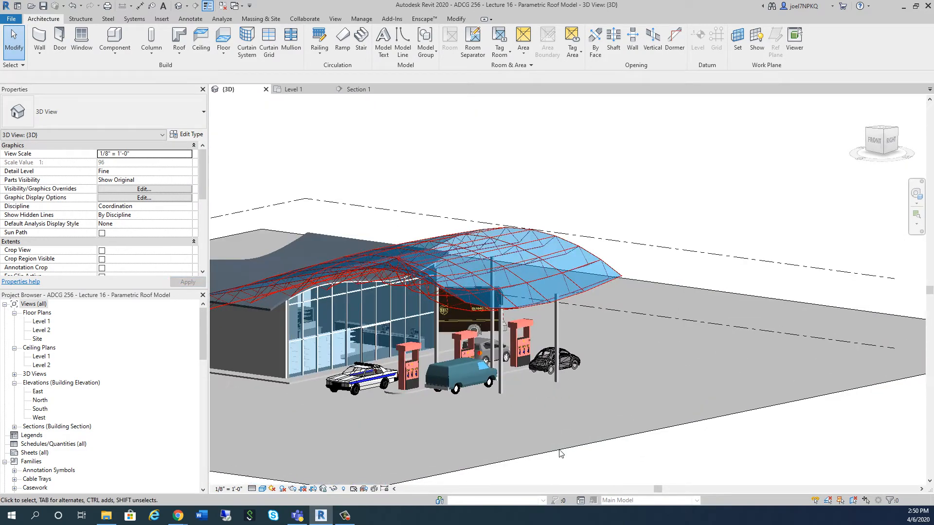
{"action": "scroll", "coordinate": [608, 419], "scroll_direction": "down", "scroll_amount": 3}
{"action": "scroll", "coordinate": [323, 479], "scroll_direction": "up", "scroll_amount": 3}
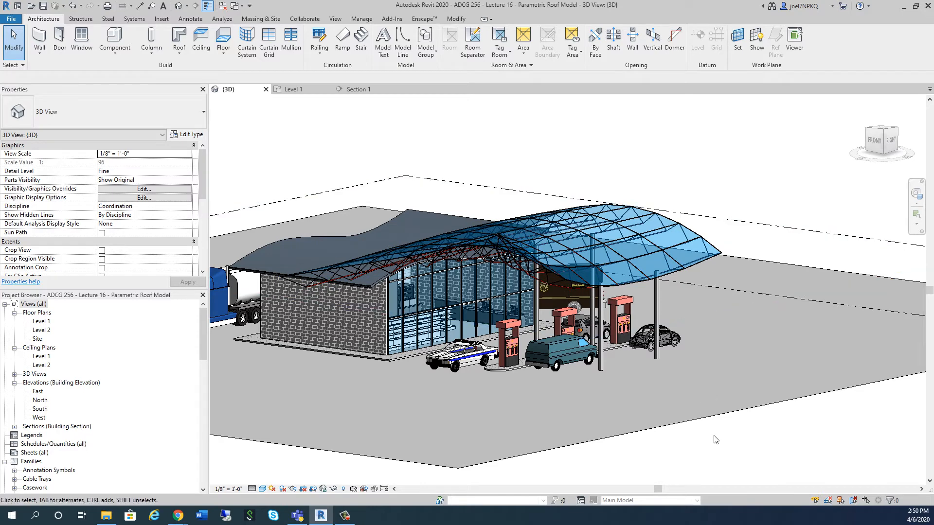
{"action": "middle_click_drag", "start_coordinate": [716, 441], "coordinate": [714, 456], "text": "shift"}
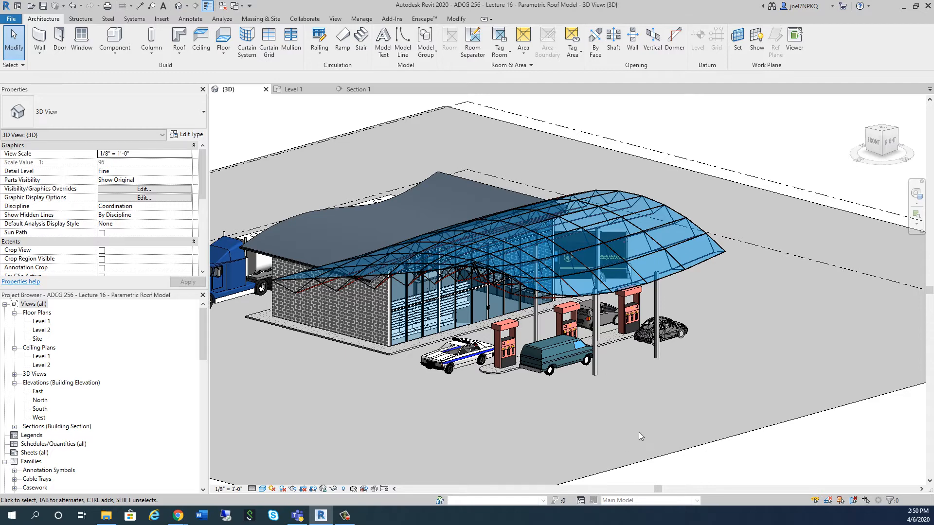
{"action": "middle_click_drag", "start_coordinate": [563, 393], "coordinate": [567, 421], "text": "shift"}
{"action": "scroll", "coordinate": [616, 396], "scroll_direction": "up", "scroll_amount": 2}
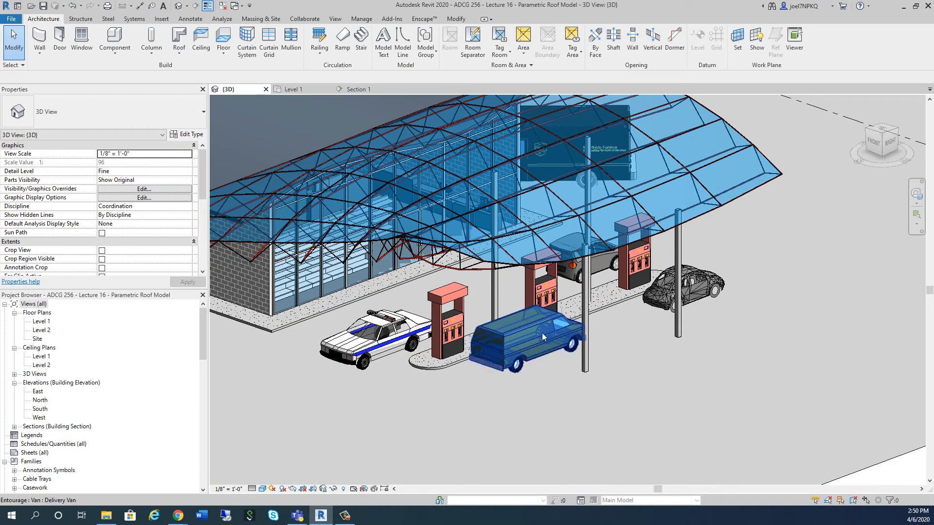
- Delete the two outer structural columns, keeping the pair on the pump island under the canopy
{"action": "middle_click_drag", "start_coordinate": [571, 421], "coordinate": [636, 357], "text": "shift"}
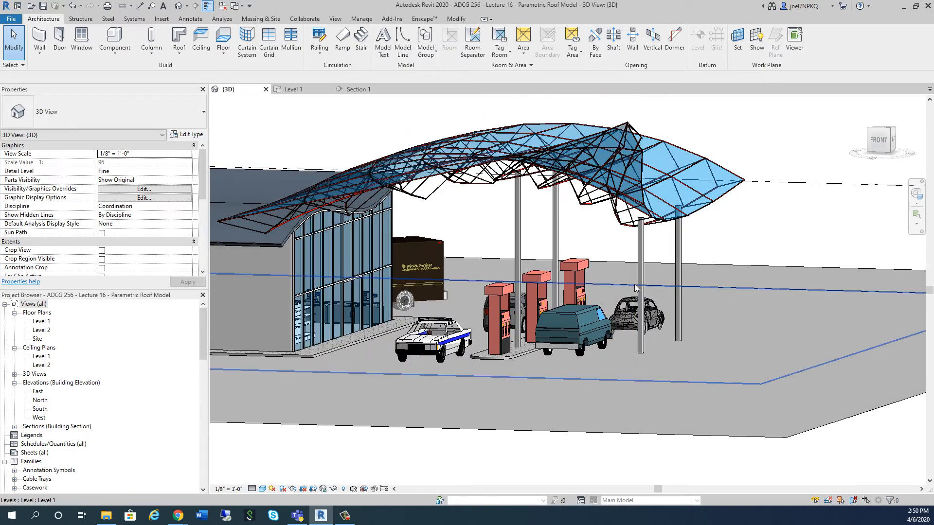
{"action": "left_click", "coordinate": [642, 250]}
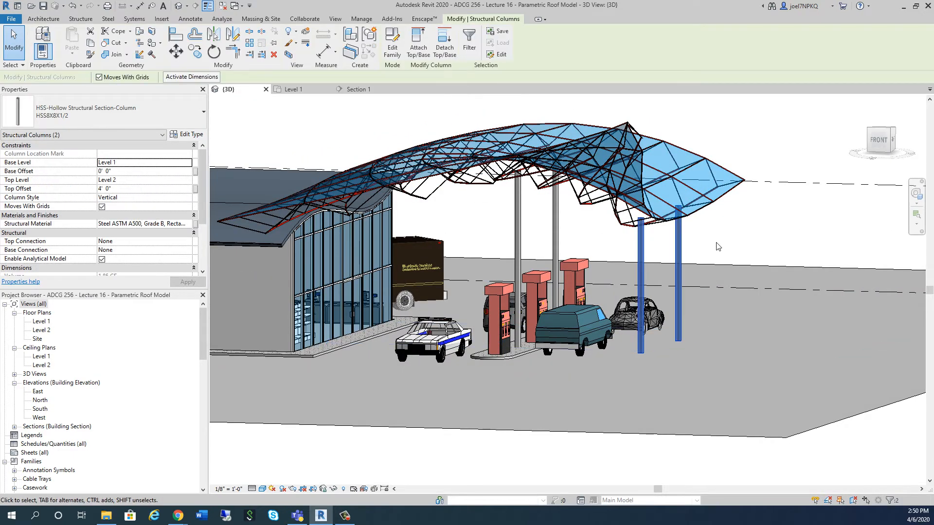
{"action": "key", "text": "Delete"}
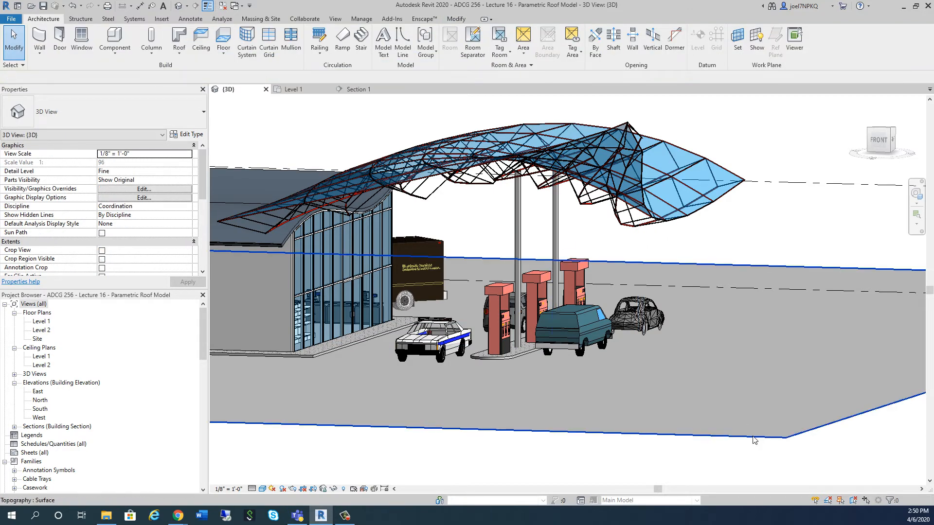
{"action": "middle_click_drag", "start_coordinate": [433, 340], "coordinate": [433, 439], "text": "shift"}
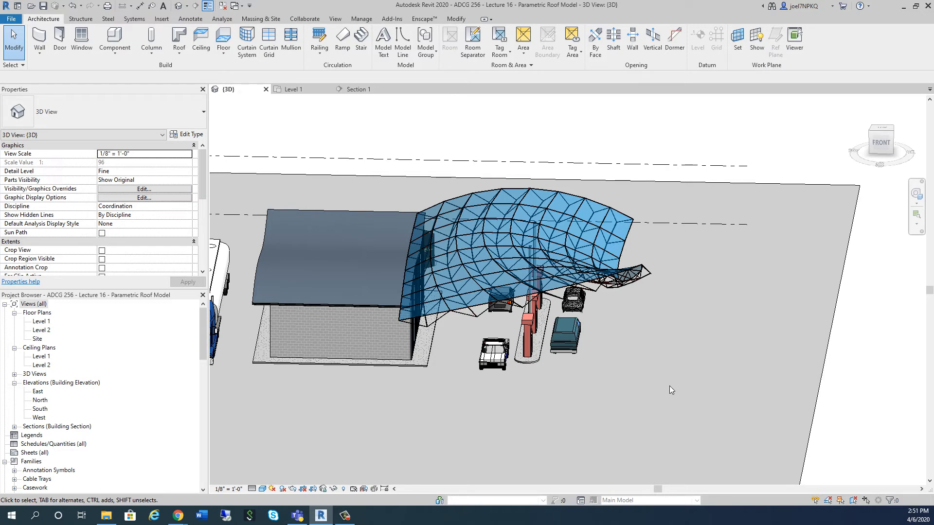
{"action": "scroll", "coordinate": [654, 398], "scroll_direction": "down", "scroll_amount": 1}
{"action": "middle_click_drag", "start_coordinate": [653, 398], "coordinate": [585, 414], "text": "shift"}
{"action": "scroll", "coordinate": [629, 343], "scroll_direction": "up", "scroll_amount": 1}
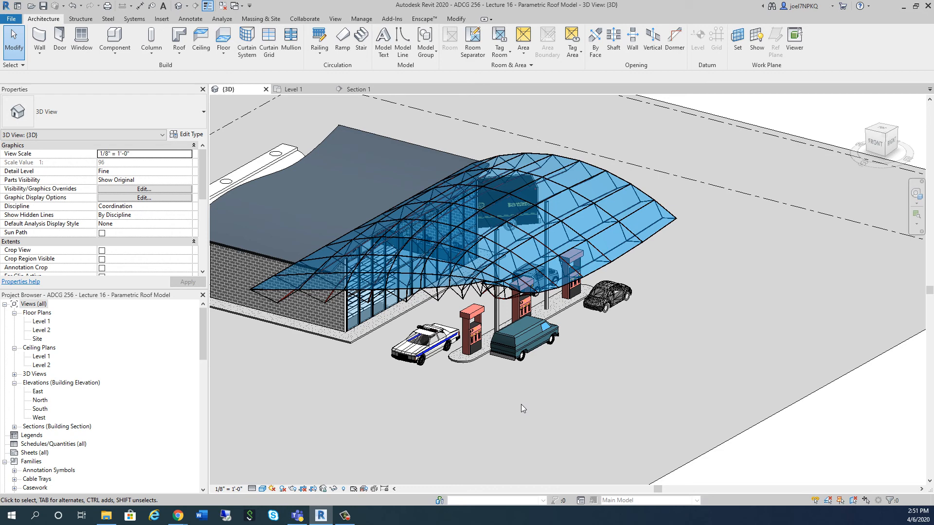
{"action": "scroll", "coordinate": [524, 402], "scroll_direction": "down", "scroll_amount": 1}
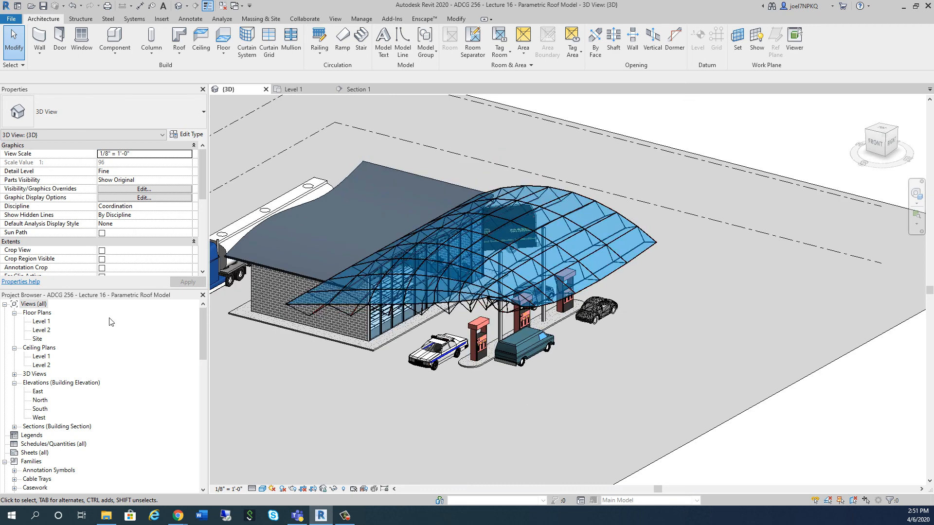